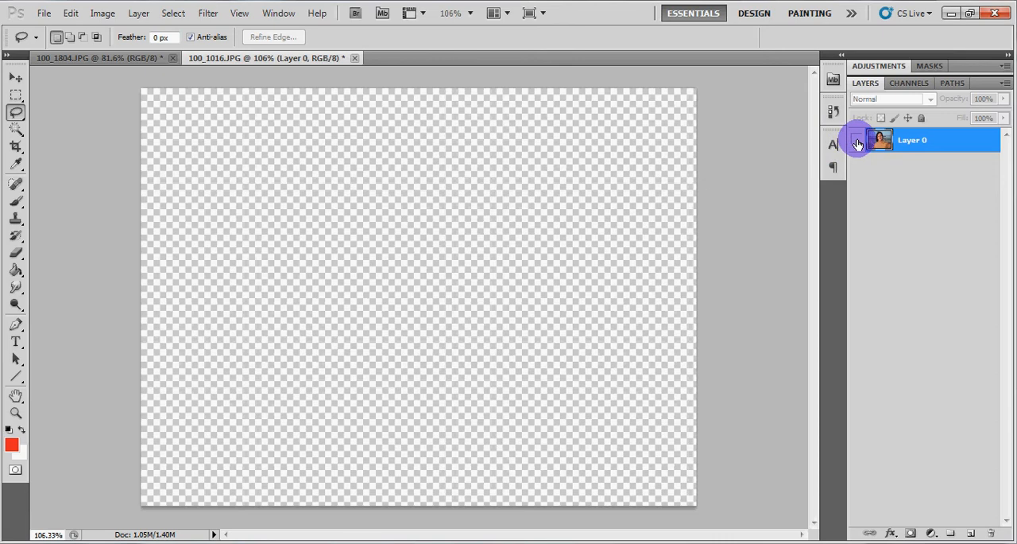
Make Layer 0 with the beach portrait visible and duplicate it
click(856, 140)
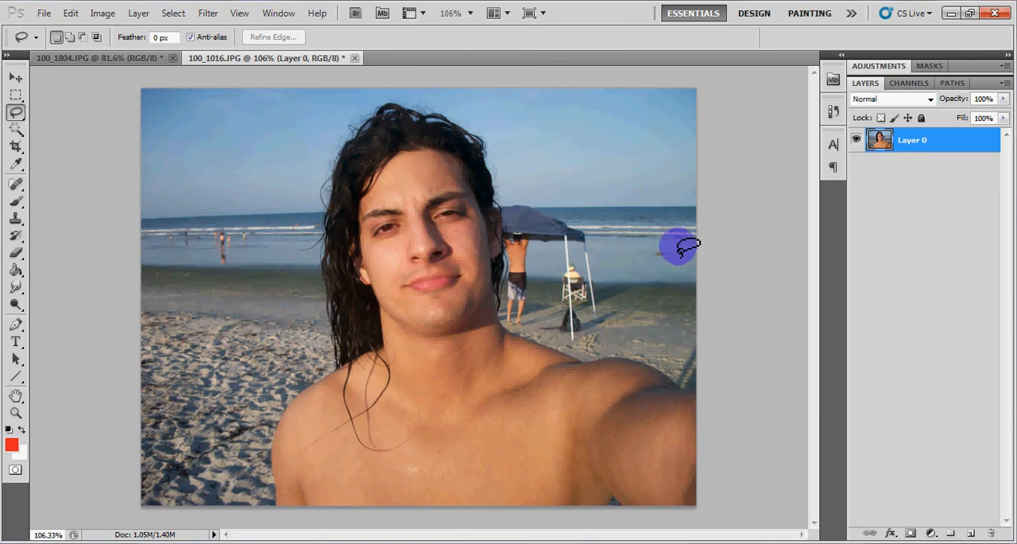
key(ctrl+j)
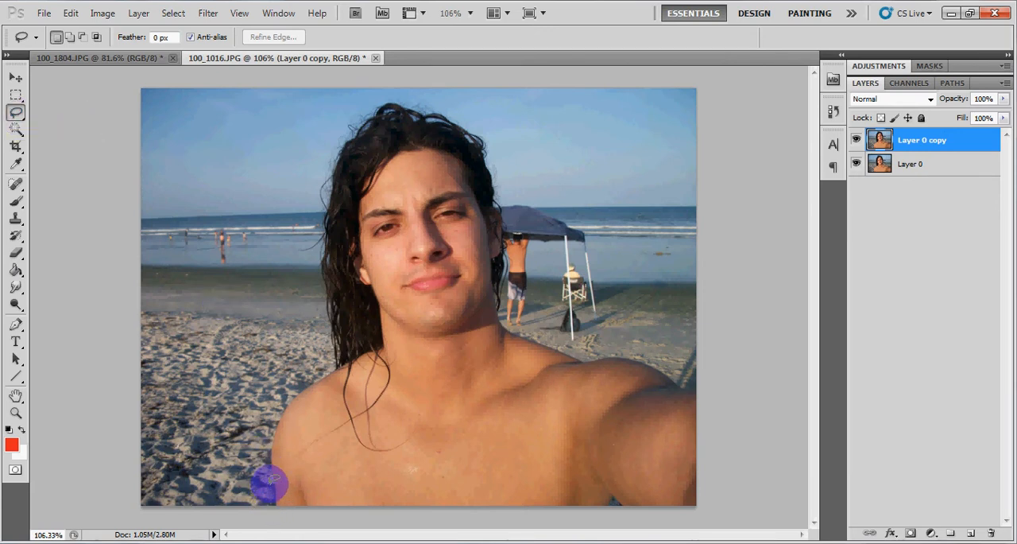
Draw a loose lasso selection around the man's hair, shoulders and outstretched arm, down to the photo's lower edge
mouse_move(266, 471)
mouse_down()
mouse_move(278, 410)
mouse_move(321, 372)
mouse_move(328, 349)
mouse_move(311, 289)
mouse_move(315, 205)
mouse_up()
mouse_move(325, 159)
mouse_down()
mouse_move(356, 110)
mouse_move(396, 97)
mouse_move(466, 121)
mouse_move(499, 173)
mouse_up()
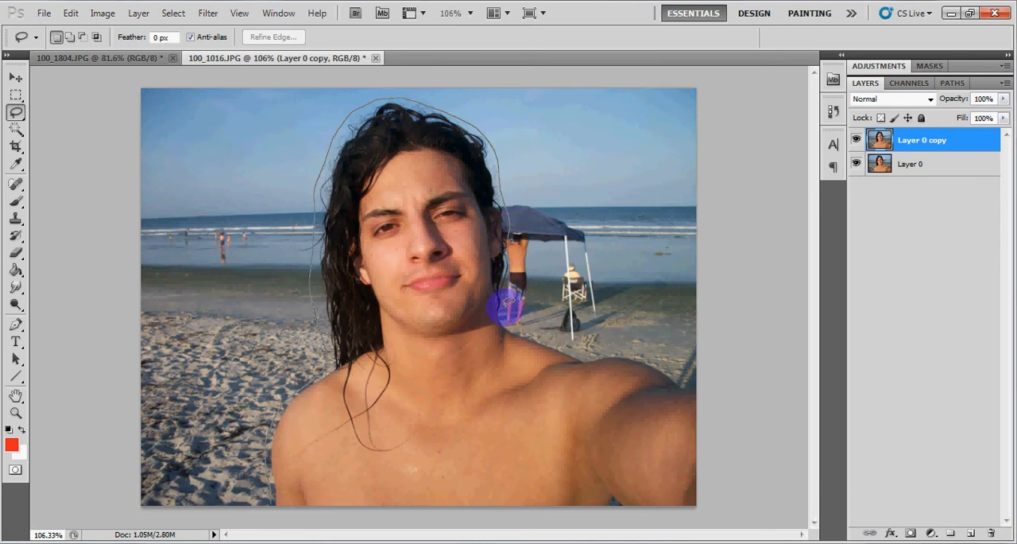
mouse_move(514, 322)
mouse_down()
mouse_move(536, 341)
mouse_move(616, 348)
mouse_up()
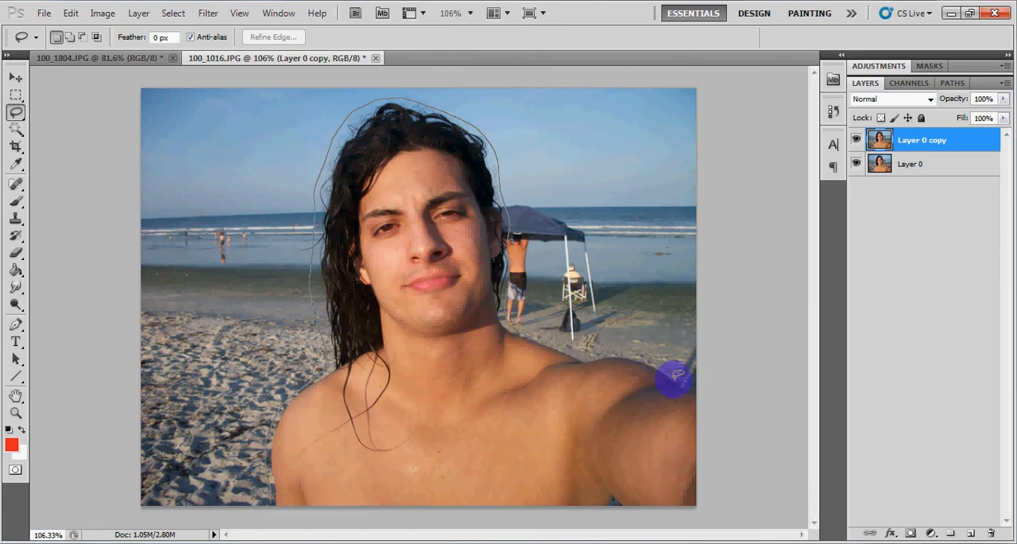
mouse_move(675, 376)
mouse_down()
mouse_move(703, 397)
mouse_move(710, 423)
mouse_move(710, 516)
mouse_move(696, 526)
mouse_move(268, 514)
mouse_up()
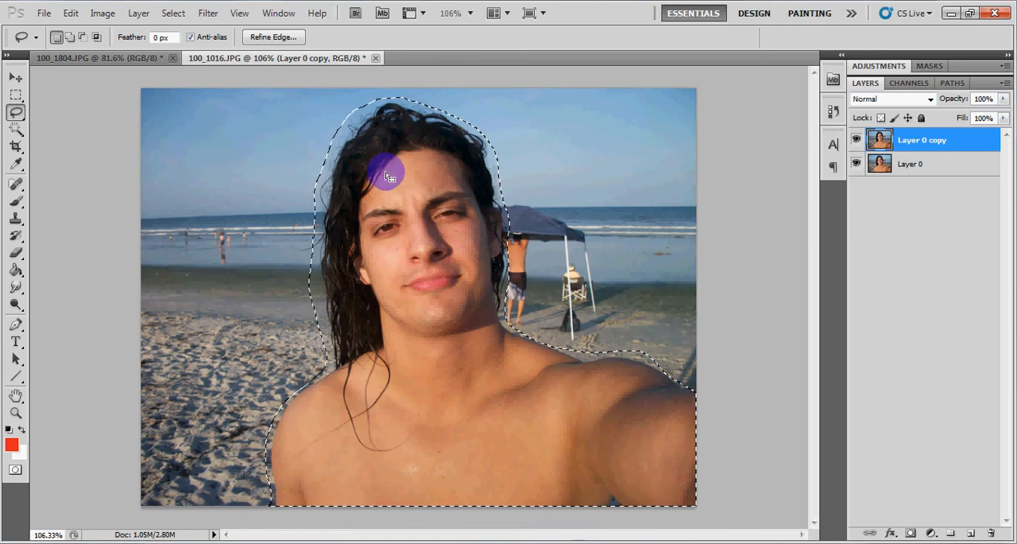
Refine the selection edge with an edge detection radius of 24.9 px
click(267, 40)
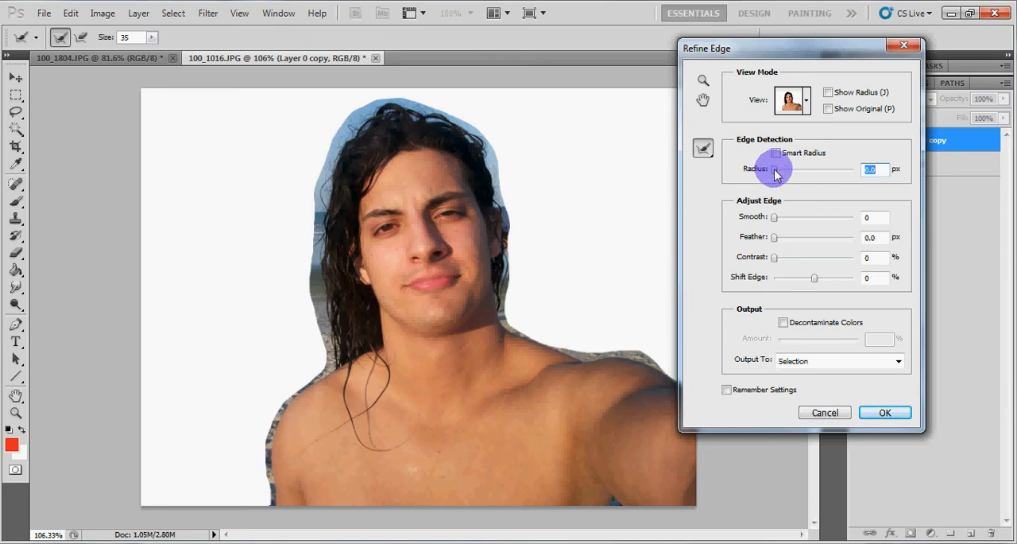
drag(777, 175, 808, 177)
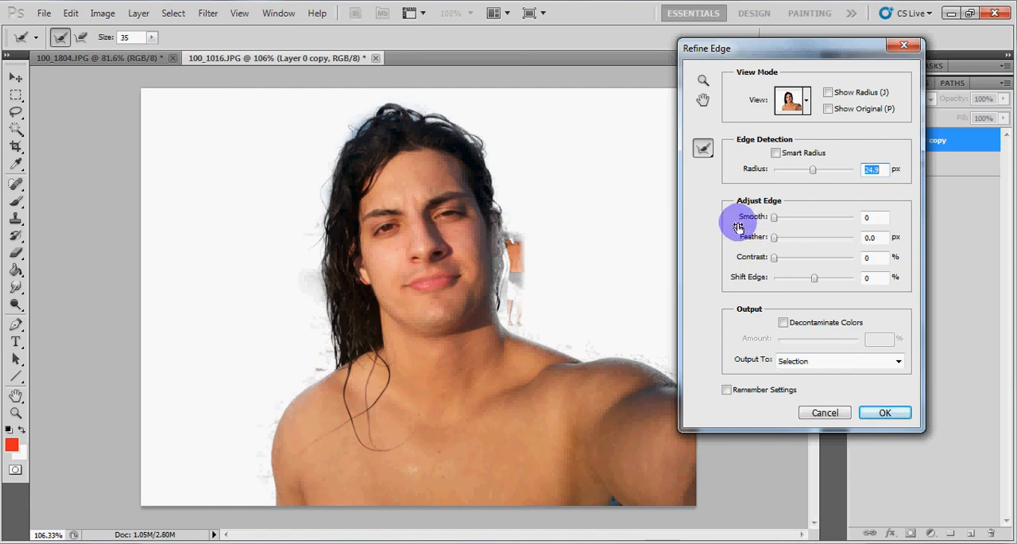
Try Smooth 17, Feather 2.6 px and Contrast 36% on the selection edge, resetting each to 0
drag(777, 222, 786, 221)
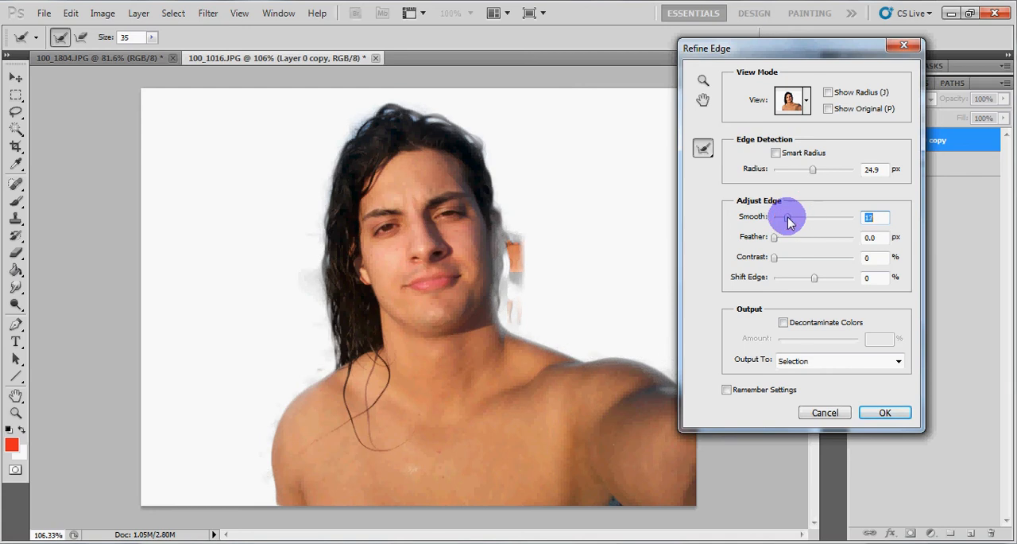
mouse_move(789, 222)
mouse_down()
mouse_move(765, 224)
mouse_move(787, 241)
mouse_up()
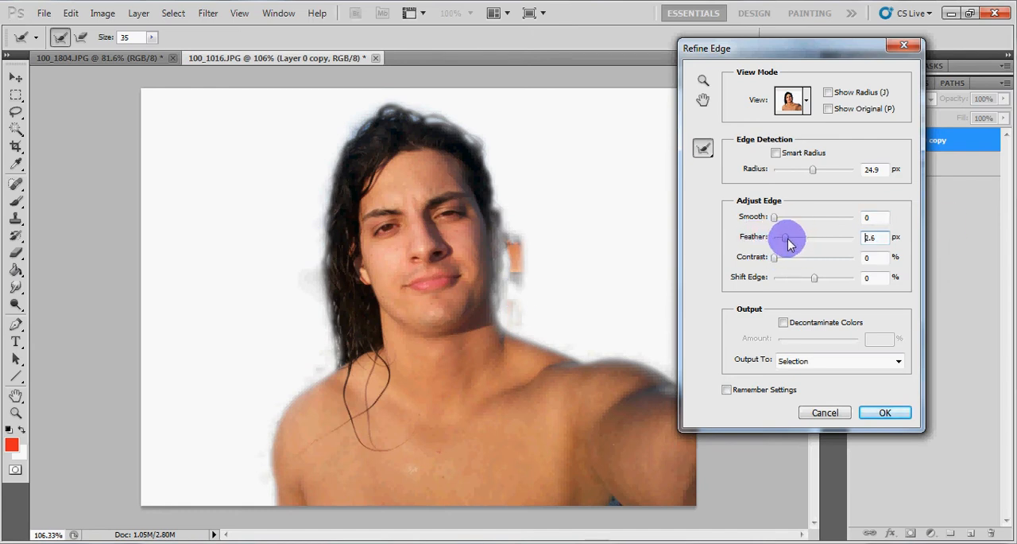
drag(789, 244, 742, 232)
drag(775, 262, 790, 263)
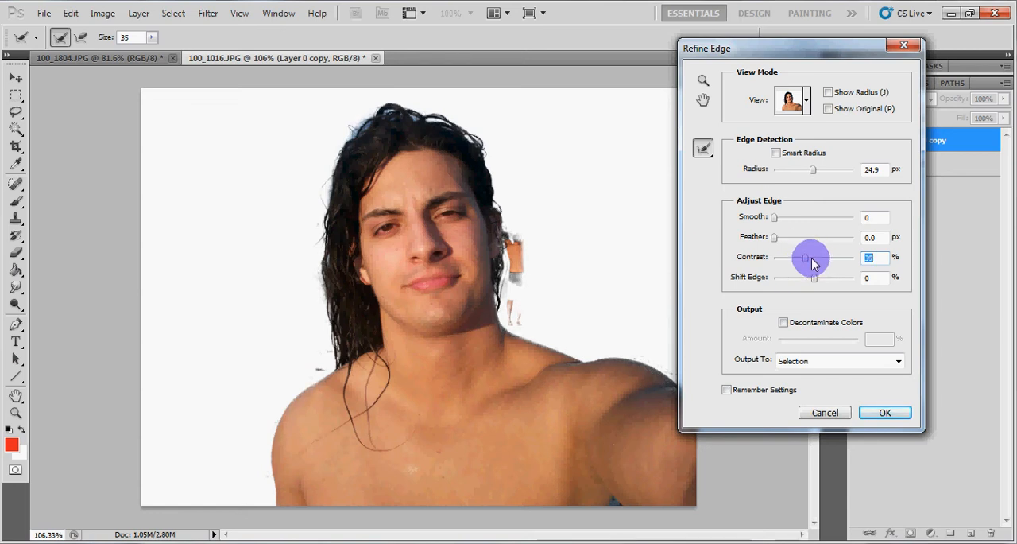
mouse_move(807, 262)
mouse_down()
mouse_move(819, 265)
mouse_move(801, 265)
mouse_up()
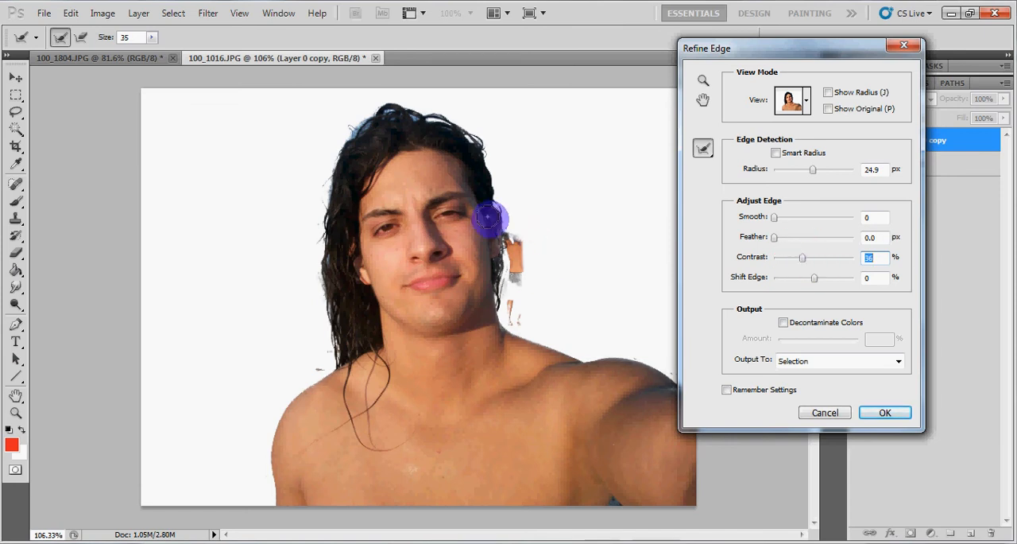
click(803, 263)
drag(803, 263, 775, 264)
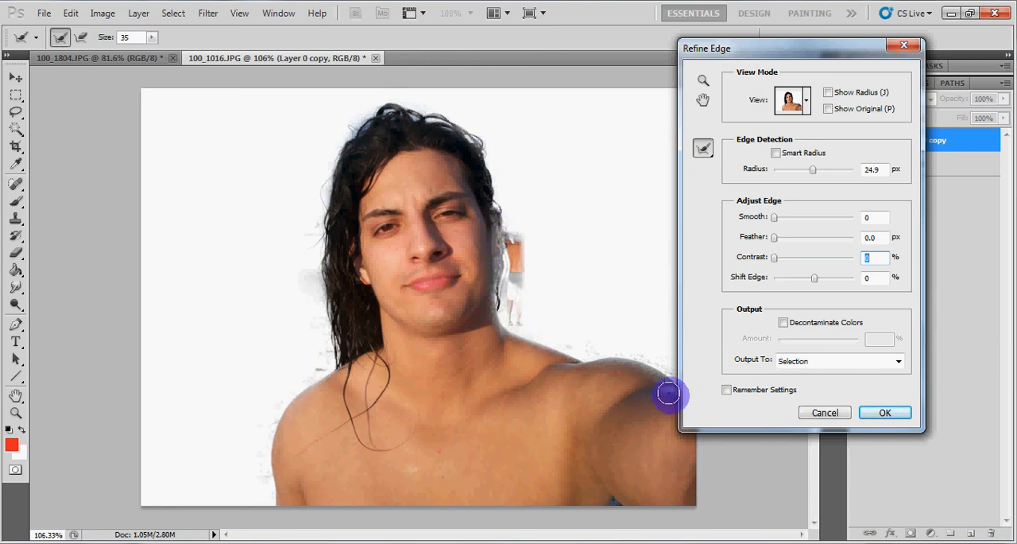
Accept the refined selection and delete the background outside it from Layer 0 copy
click(885, 412)
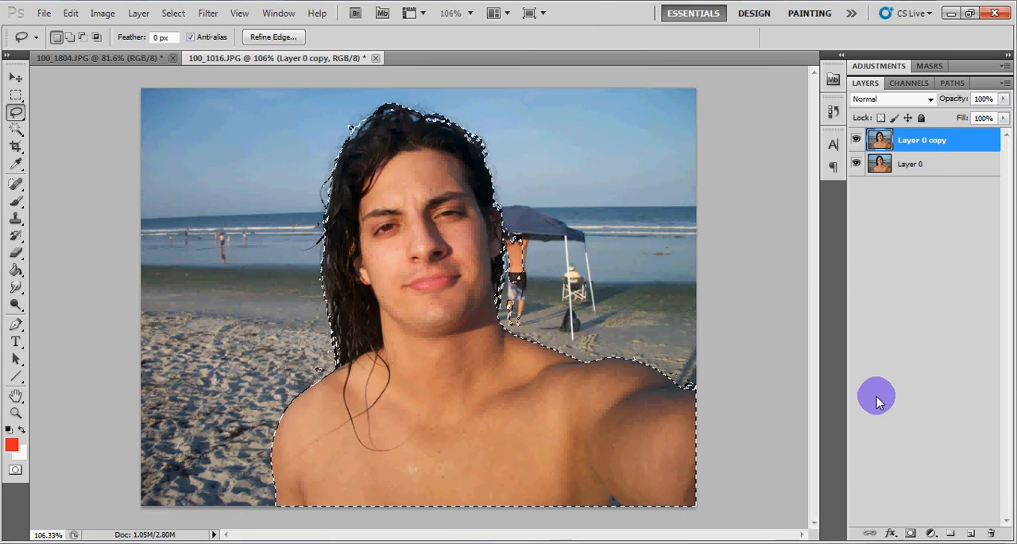
click(164, 14)
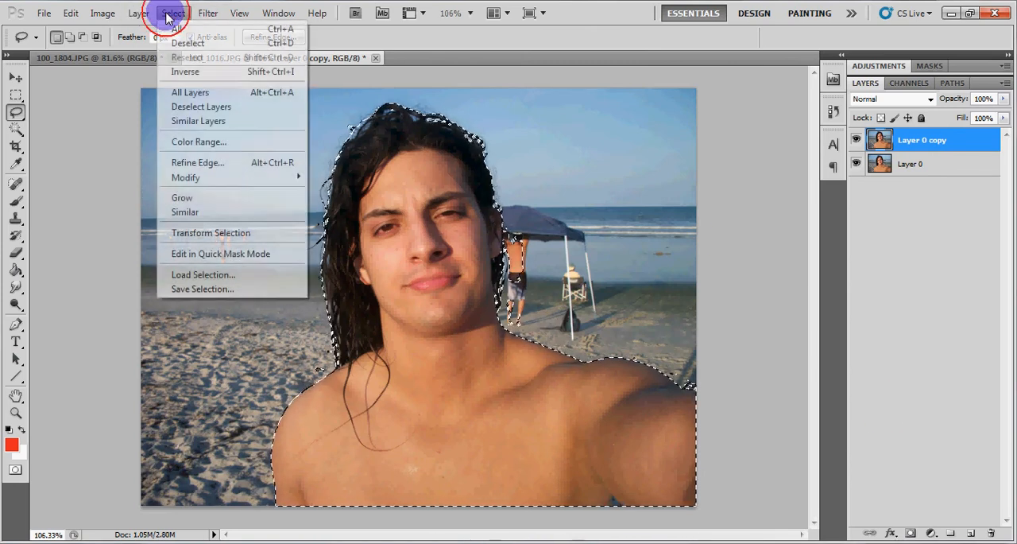
click(178, 72)
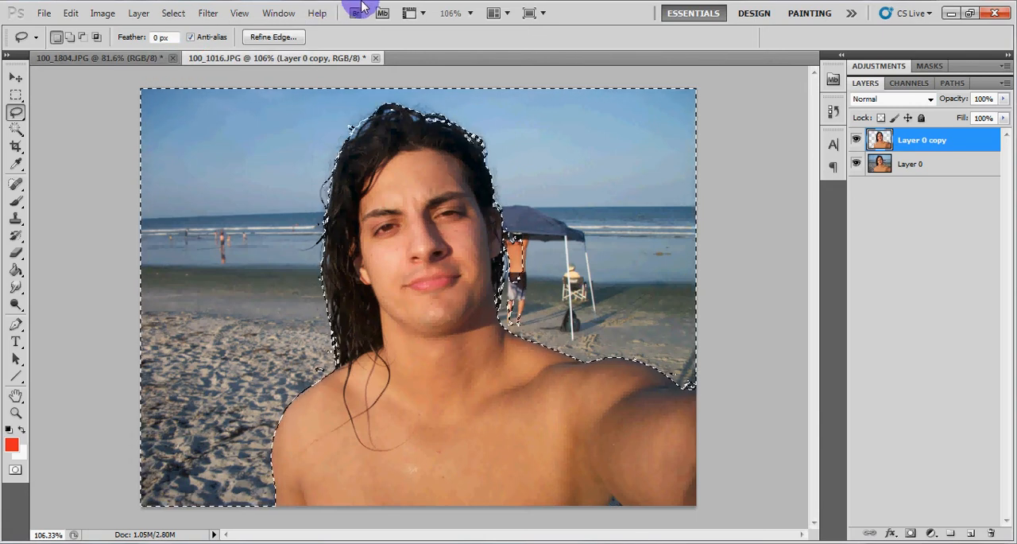
key(Delete)
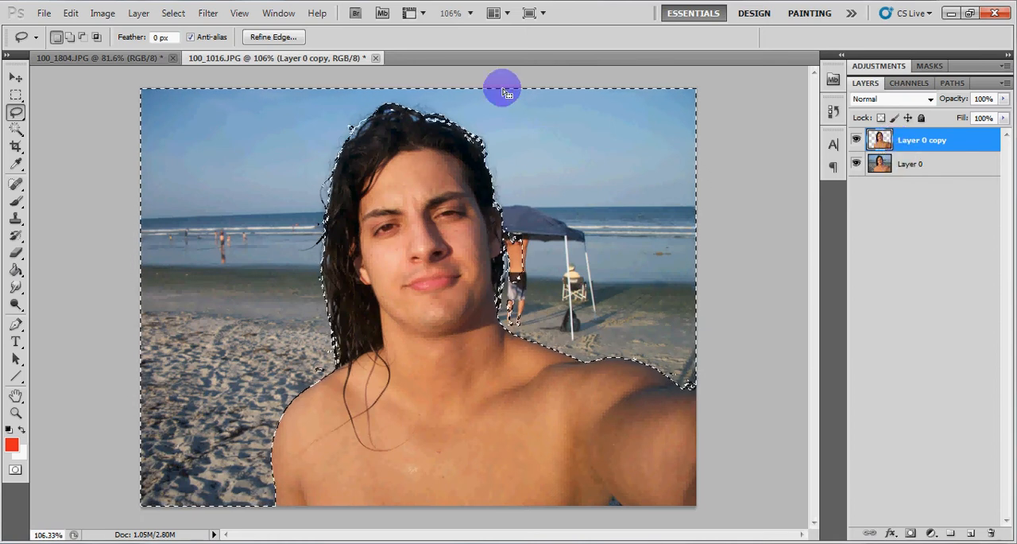
Invert the selection again so that it covers the man
click(169, 13)
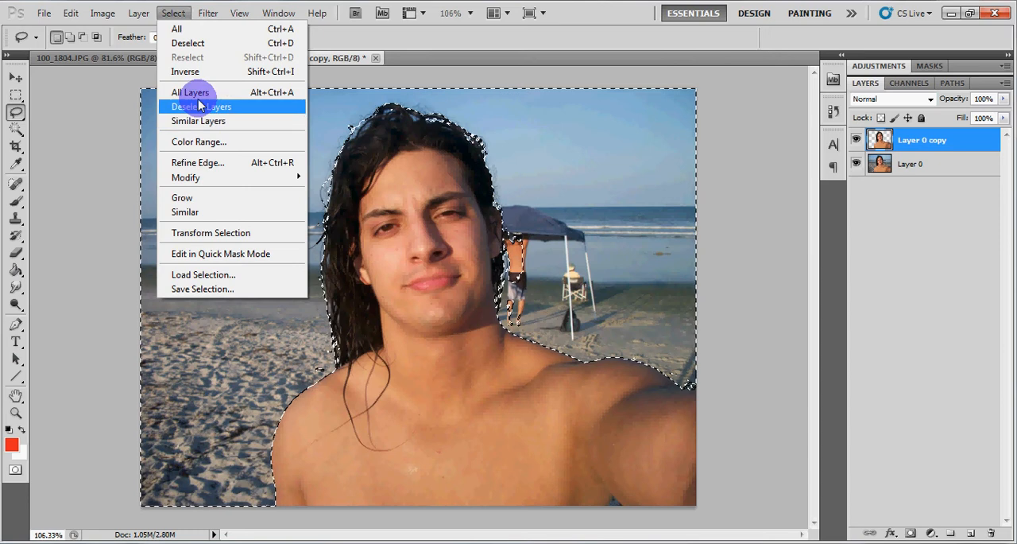
click(195, 72)
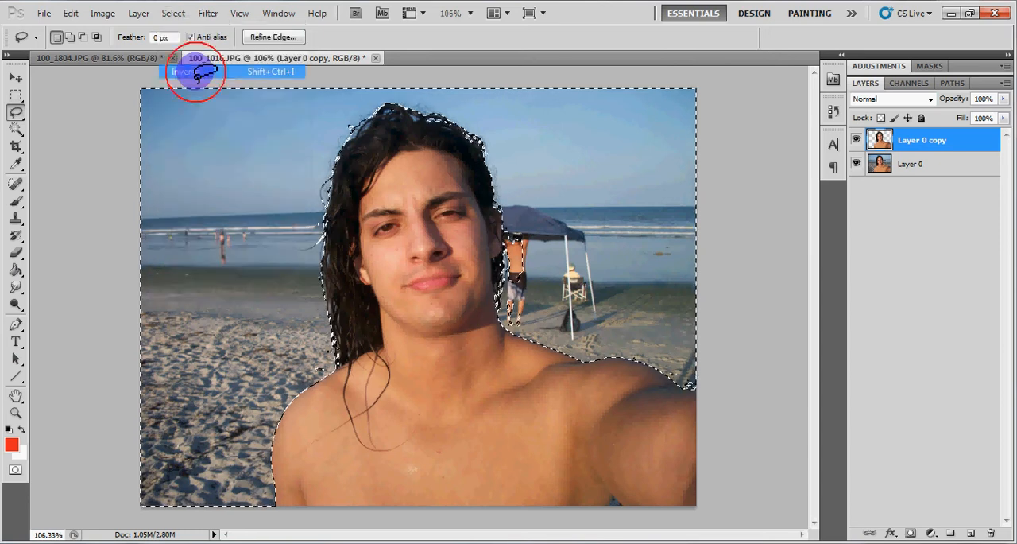
On Layer 0, refine the selection edge with 68% contrast and copy the selected man to a new layer
click(903, 173)
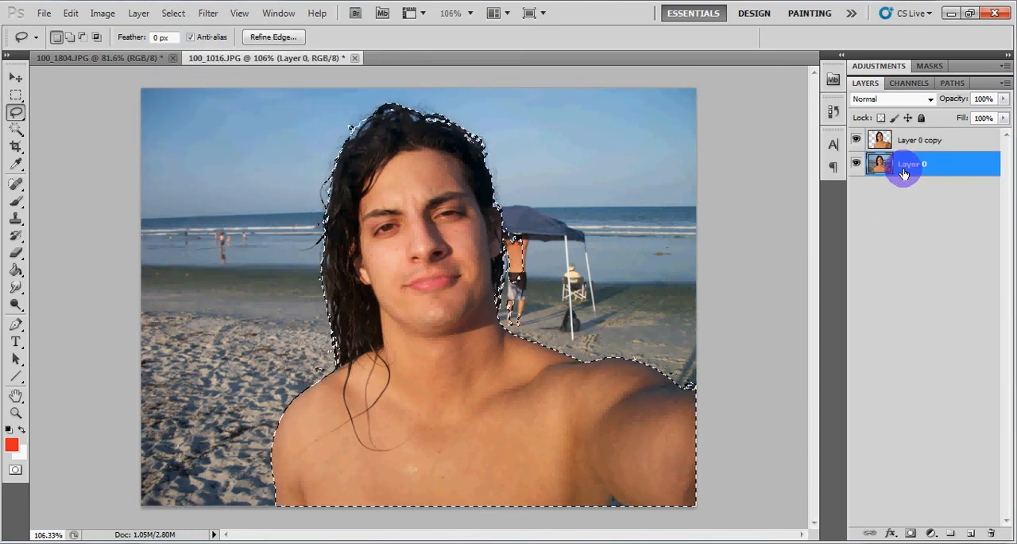
click(256, 37)
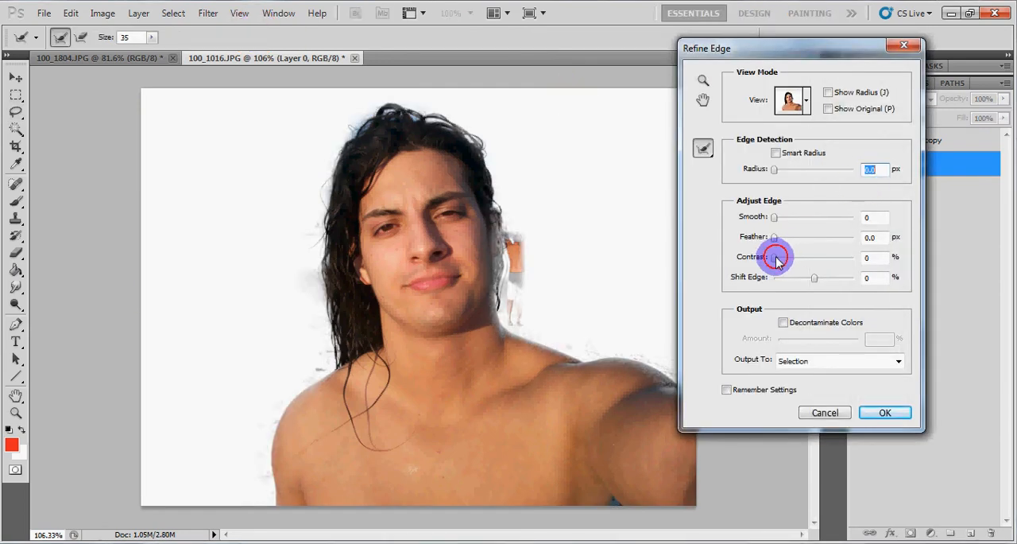
drag(792, 258, 830, 266)
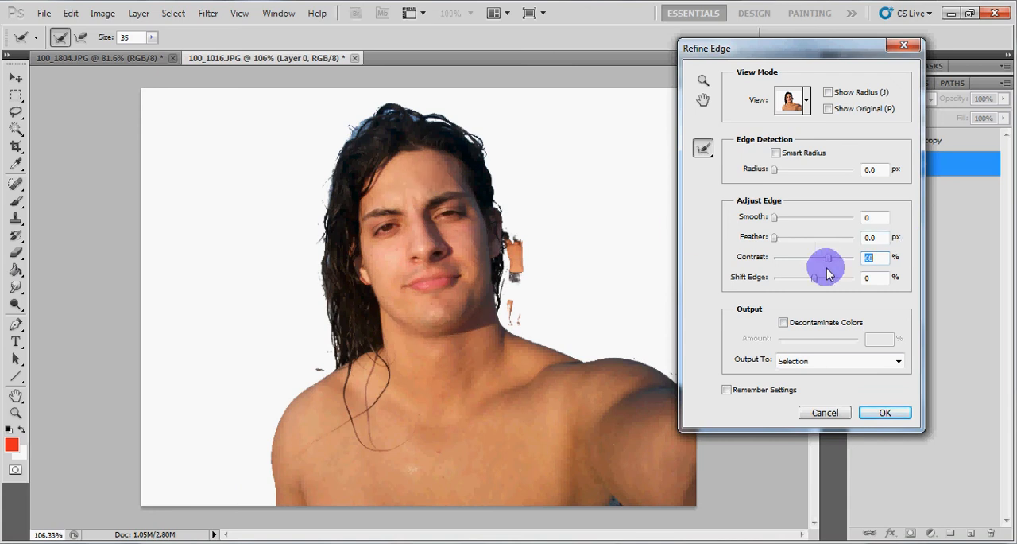
click(877, 413)
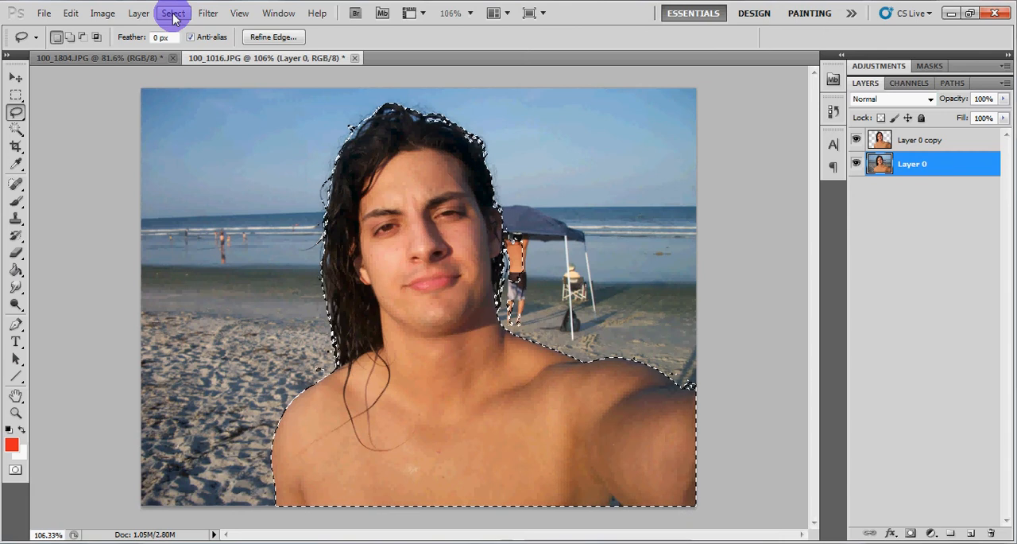
key(ctrl+j)
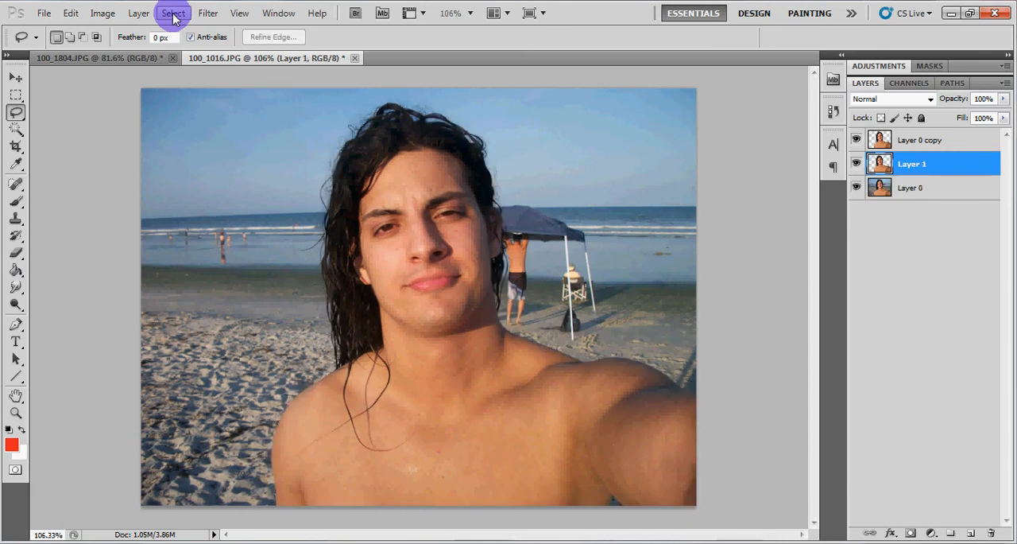
Make Layer 0 copy active and hide Layer 1 and Layer 0
click(907, 191)
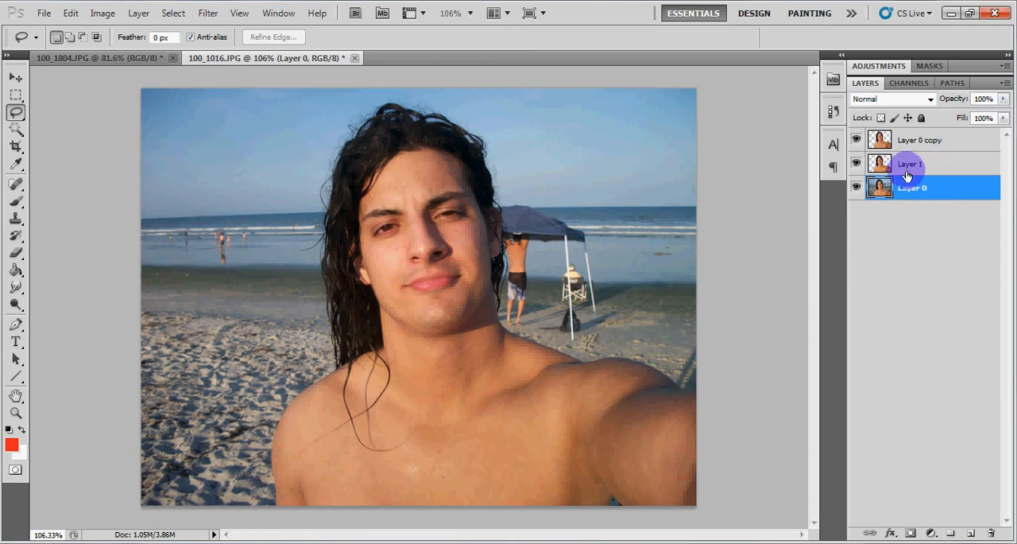
click(908, 163)
click(912, 140)
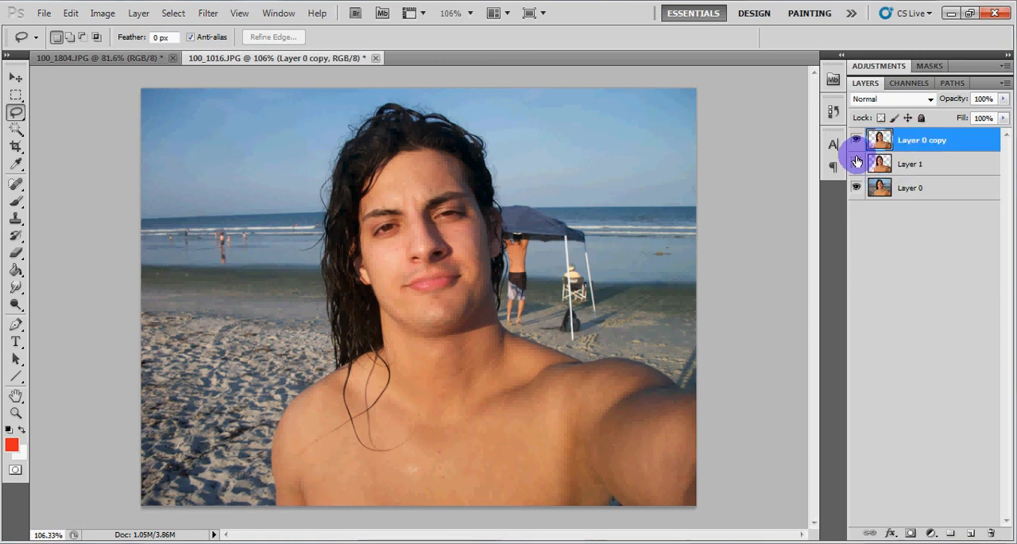
click(856, 186)
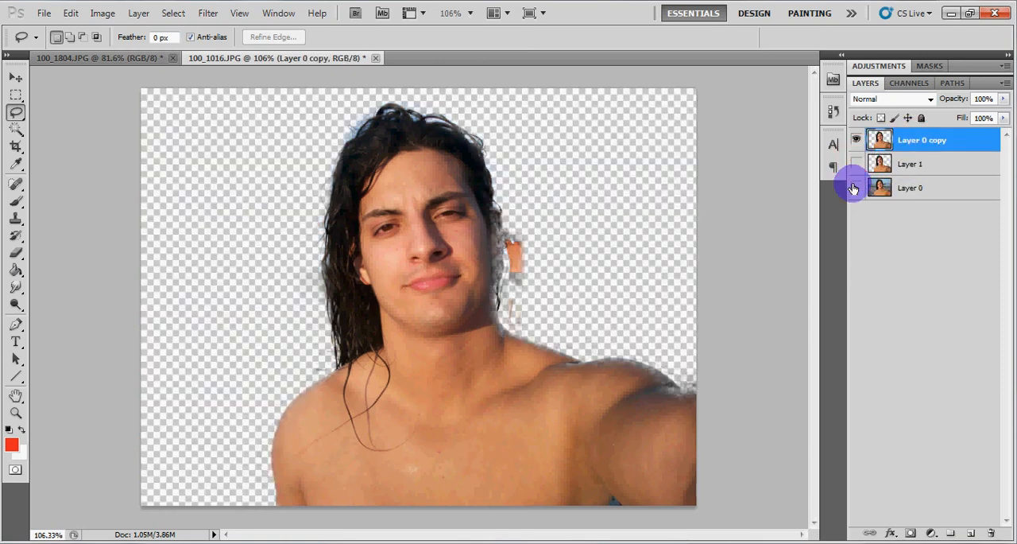
Compare the soft cutout on Layer 0 copy with the high-contrast cutout on Layer 1 by toggling their visibility
click(858, 140)
click(858, 163)
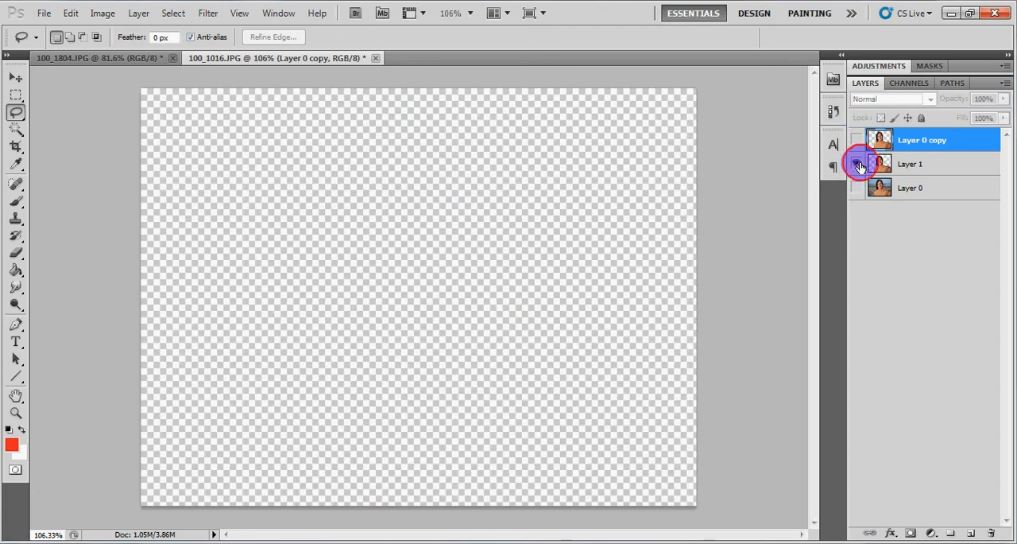
click(858, 164)
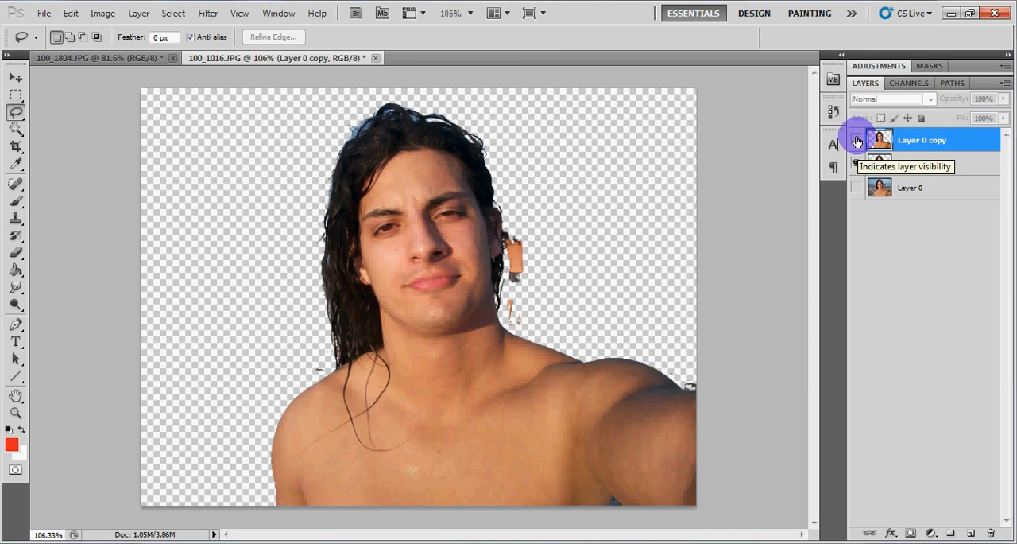
click(857, 141)
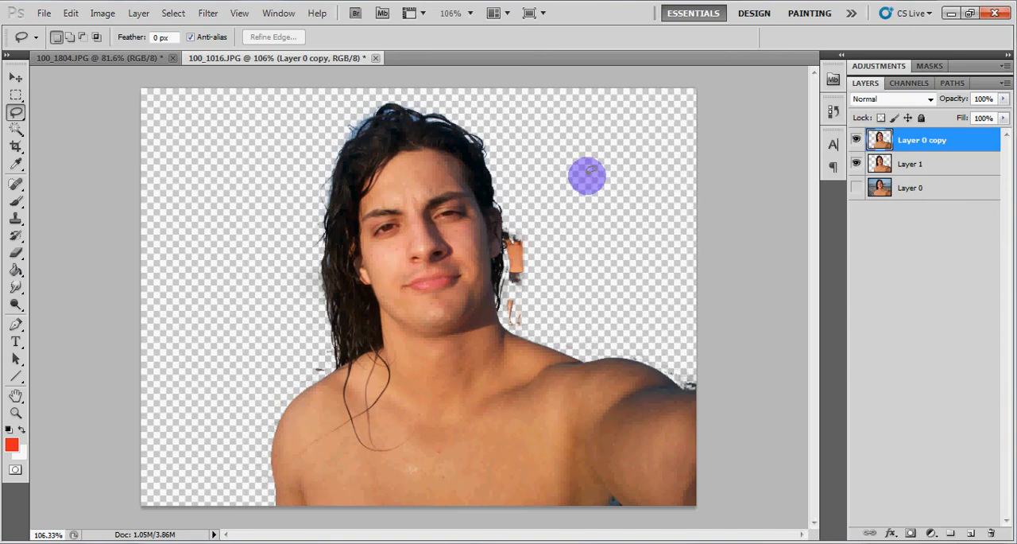
click(857, 164)
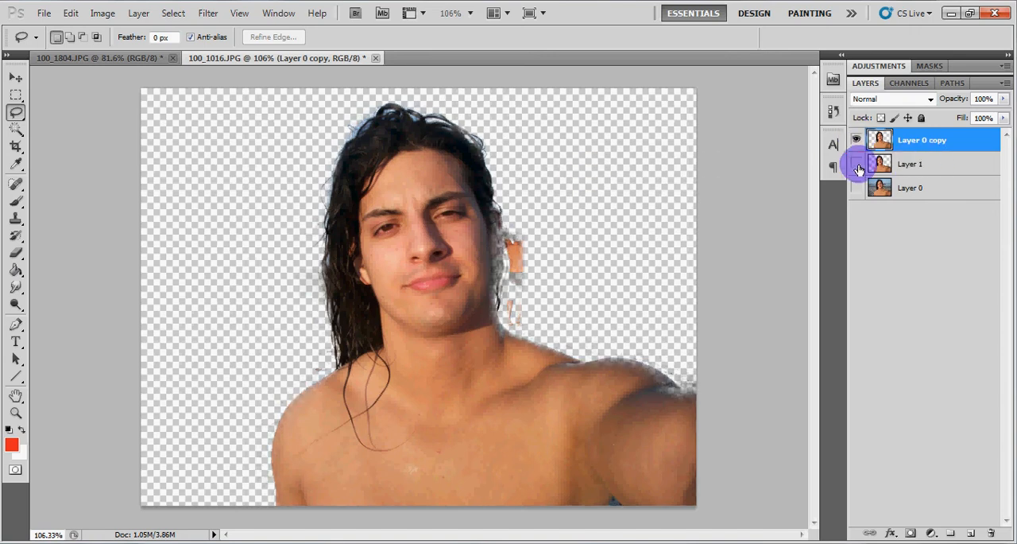
click(857, 164)
click(857, 165)
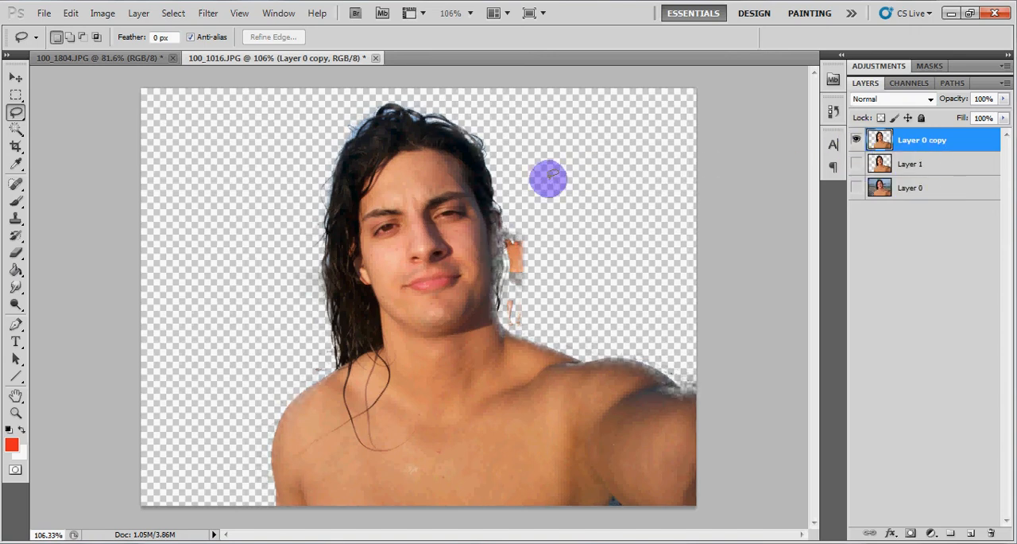
Lasso the right-hand fringe of the hair, neck and shoulder on Layer 0 copy, delete it and clear the selection
mouse_move(463, 150)
mouse_down()
mouse_move(509, 343)
mouse_move(673, 406)
mouse_move(705, 401)
mouse_move(662, 357)
mouse_move(583, 311)
mouse_move(539, 236)
mouse_move(514, 149)
mouse_move(470, 116)
mouse_move(447, 112)
mouse_up()
drag(463, 145, 465, 143)
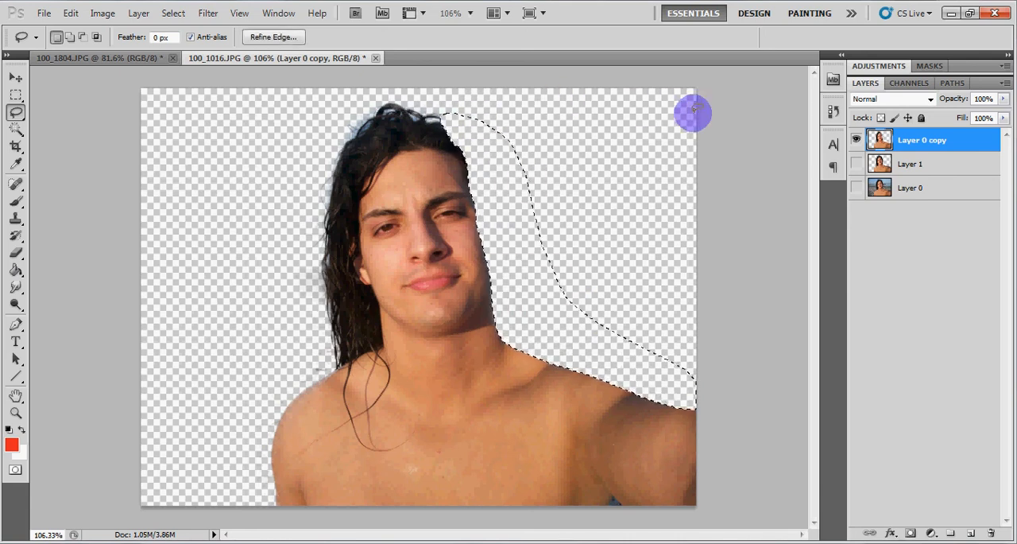
key(ctrl+d)
Show Layer 1 and hide Layer 0 copy to examine the hair edges of the high-contrast cutout
click(856, 164)
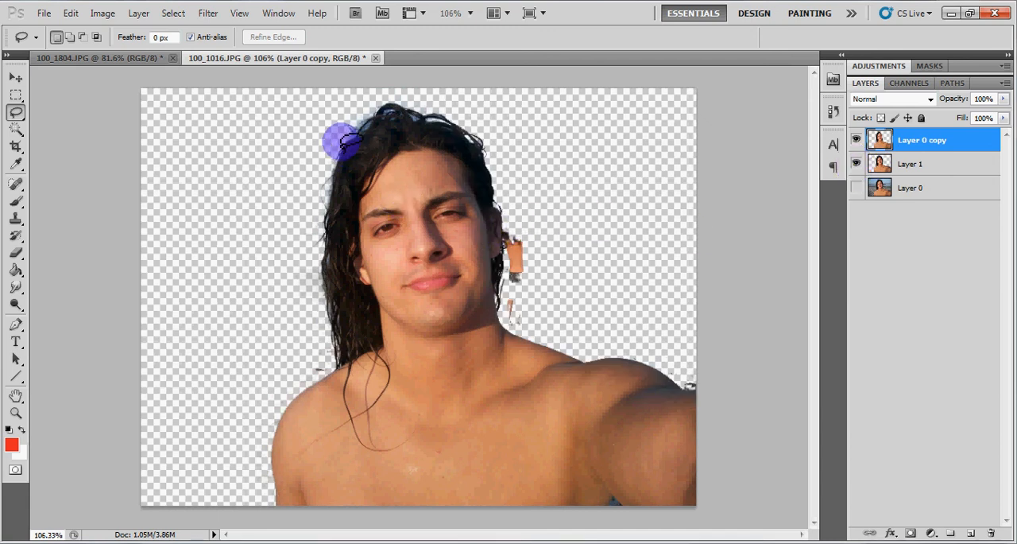
click(858, 142)
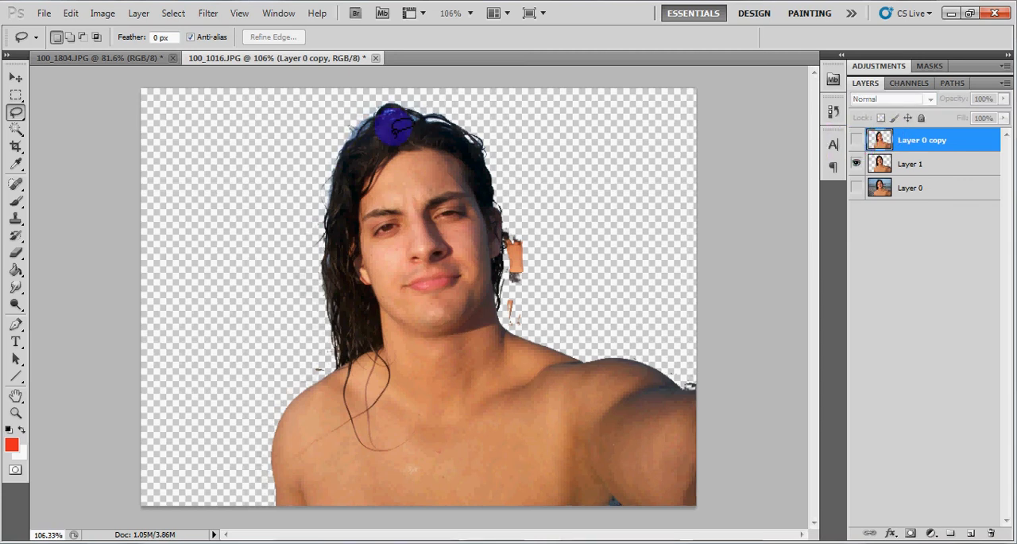
click(429, 113)
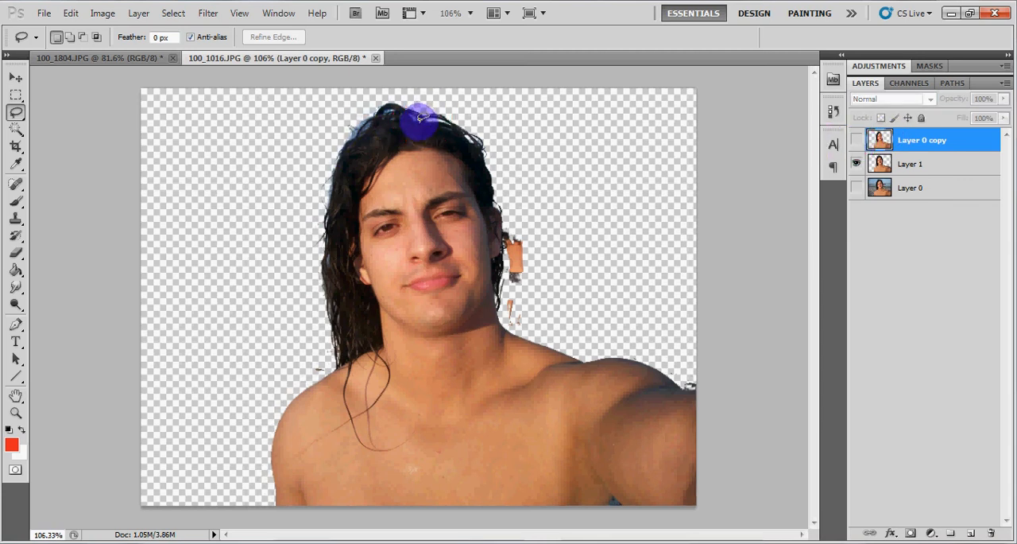
Lasso the outer hair fringe from the crown down the long-haired side on Layer 1, delete it and show Layer 0 copy
mouse_move(421, 117)
mouse_down()
mouse_move(406, 121)
mouse_move(531, 141)
mouse_up()
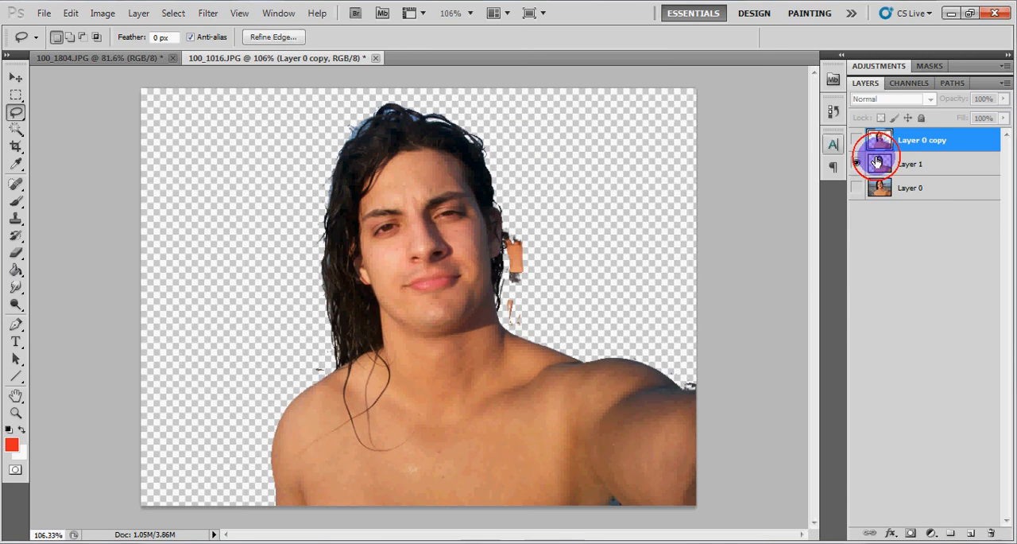
click(912, 168)
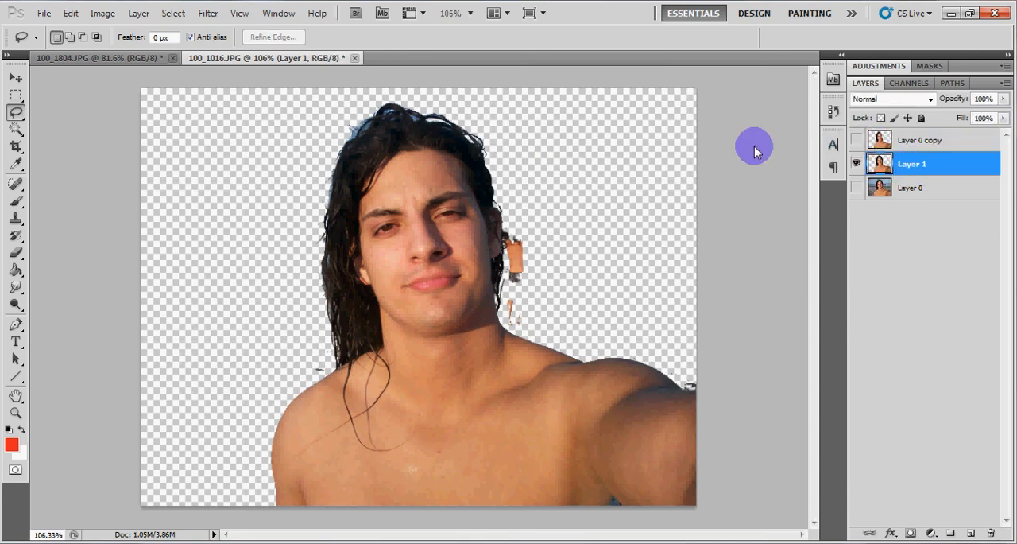
mouse_move(432, 118)
mouse_down()
mouse_move(353, 150)
mouse_move(340, 247)
mouse_move(362, 364)
mouse_move(310, 386)
mouse_move(287, 262)
mouse_move(328, 122)
mouse_move(357, 102)
mouse_move(442, 102)
mouse_up()
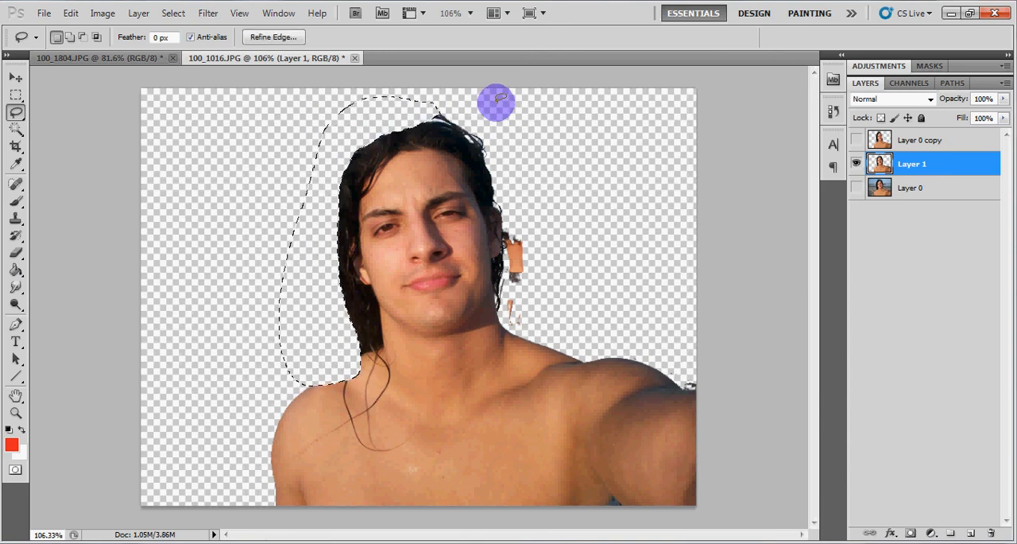
key(ctrl+d)
click(857, 141)
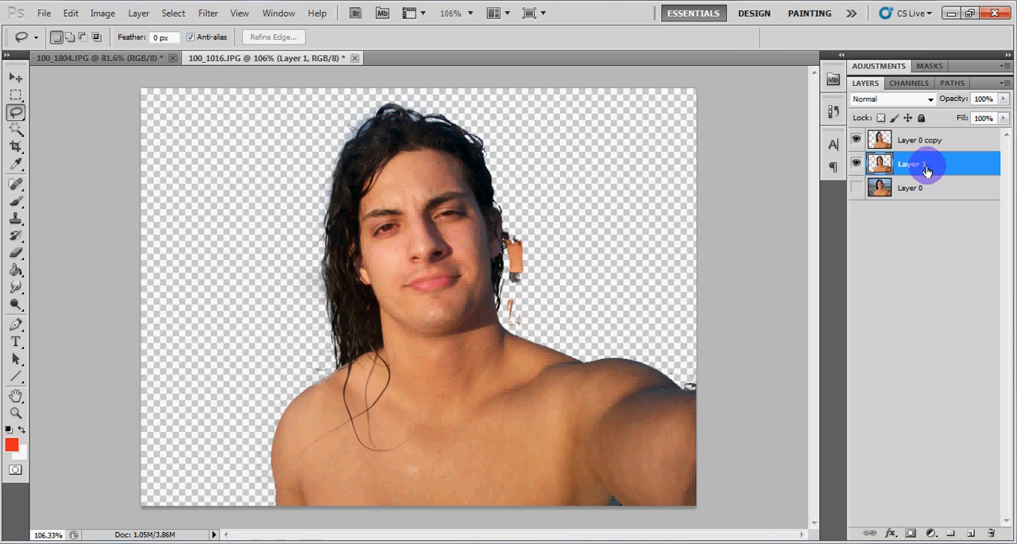
Lasso the leftover skin-coloured patches beside the right-hand ear and neck on Layer 1, delete them and clear the selection
scroll(671, 247, up, 3)
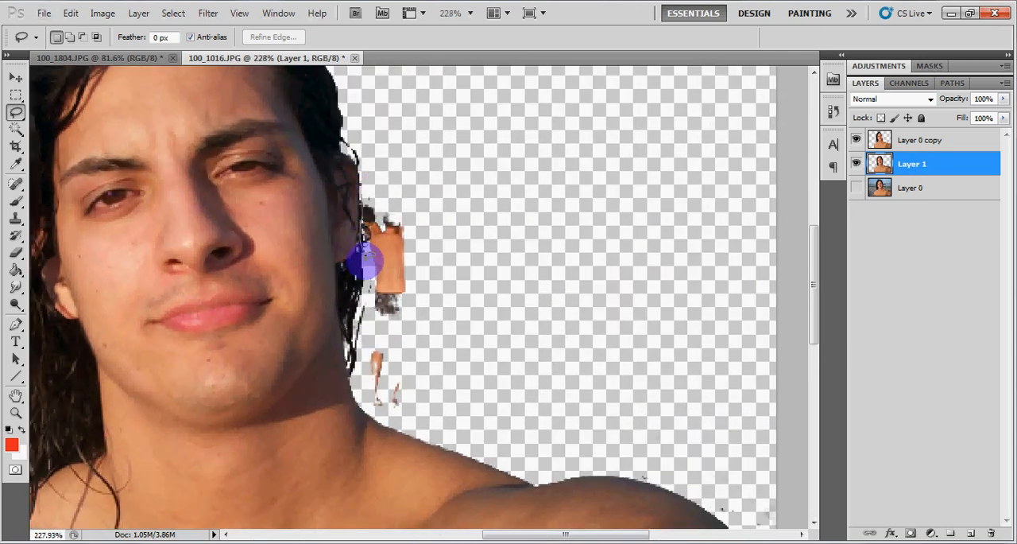
mouse_move(365, 258)
mouse_down()
mouse_move(365, 366)
mouse_move(394, 412)
mouse_move(452, 352)
mouse_move(447, 210)
mouse_move(413, 178)
mouse_move(379, 167)
mouse_up()
key(Delete)
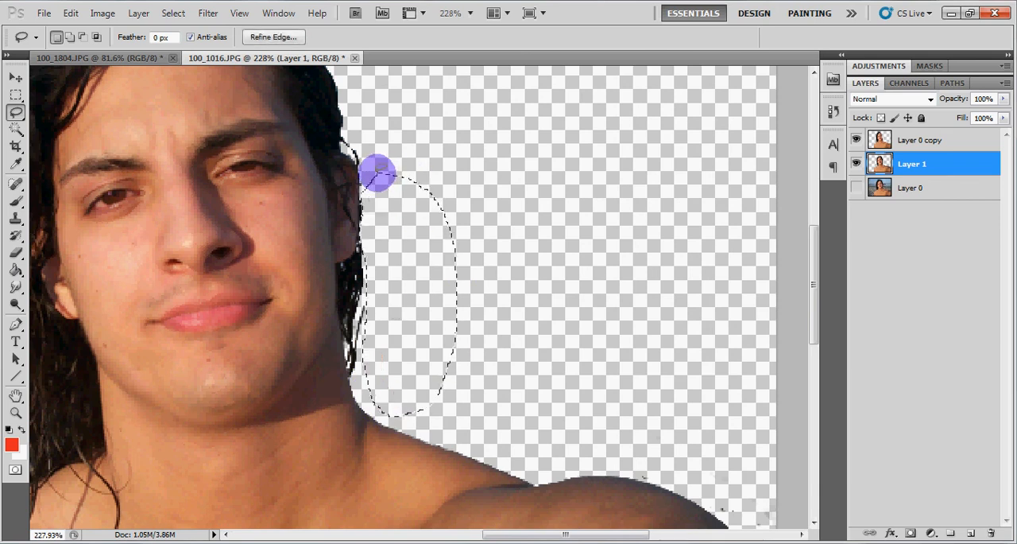
click(344, 135)
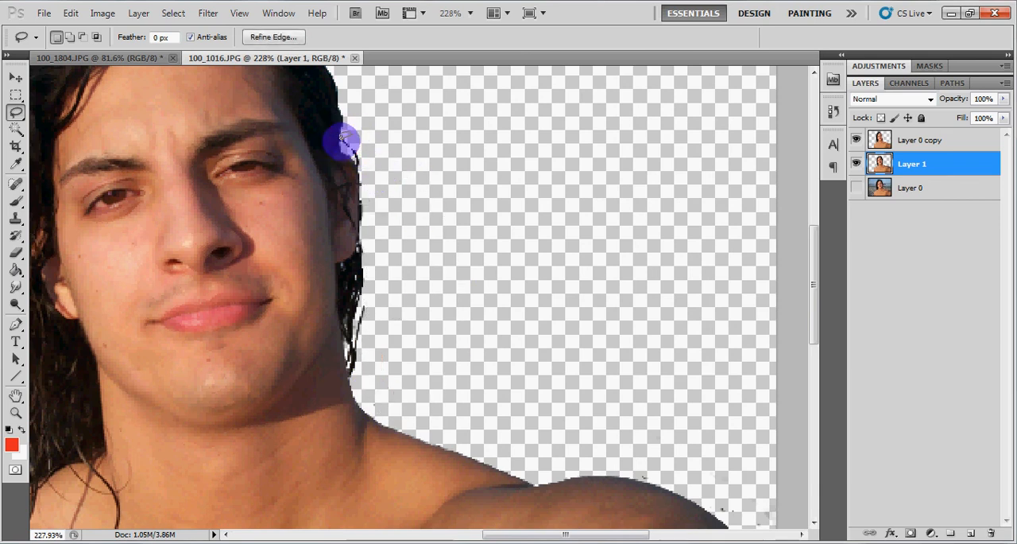
Lasso and delete the stray hairs above the right-hand ear and beside the neck on Layer 1
drag(354, 155, 359, 118)
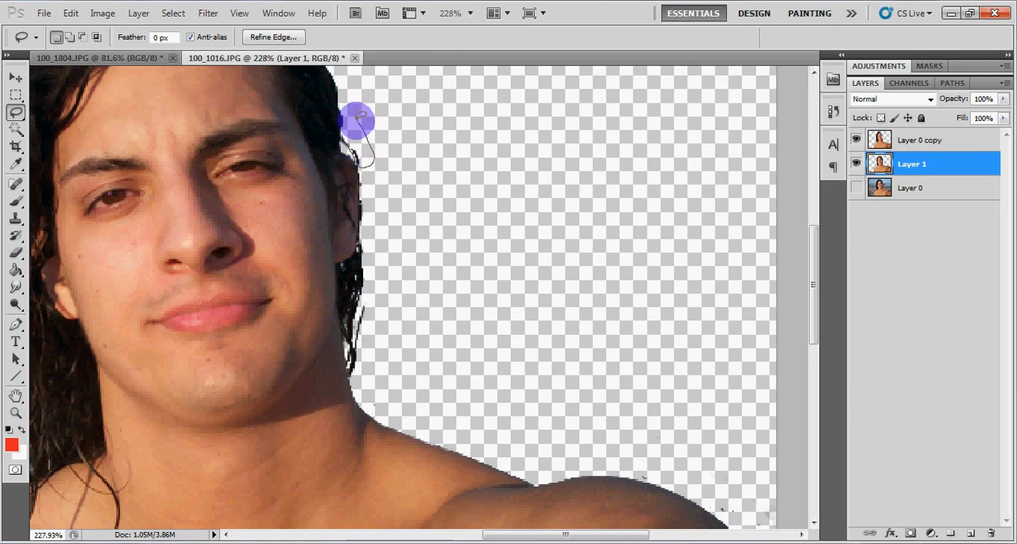
key(Delete)
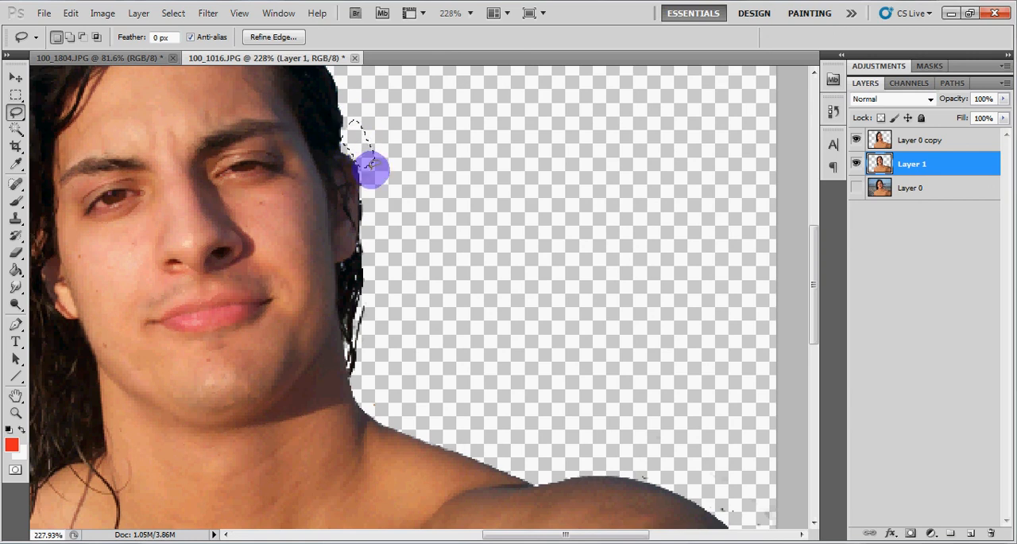
click(355, 328)
drag(358, 349, 380, 294)
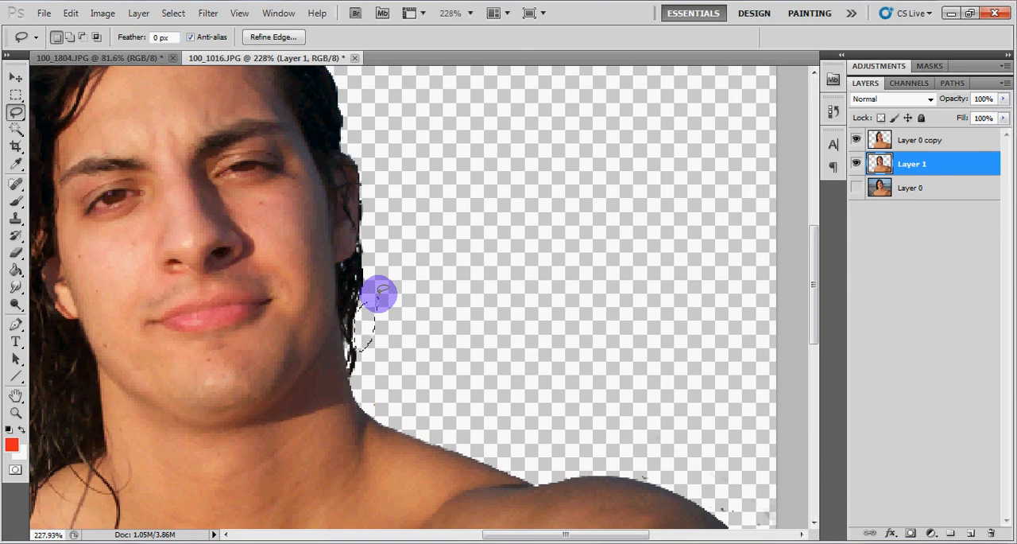
key(Delete)
click(232, 172)
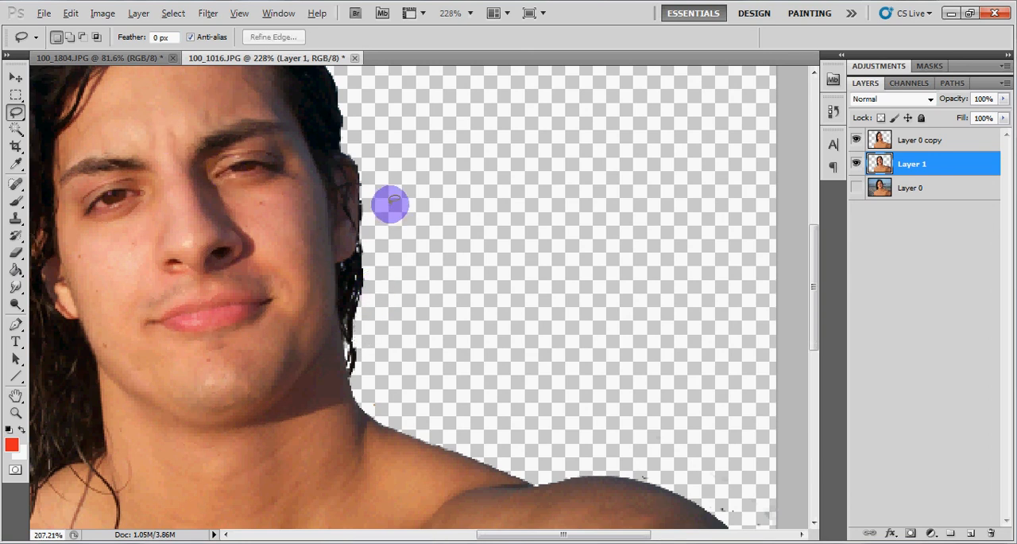
Lasso the dark residue above the outstretched arm at the image edge on Layer 1, delete it and clear the selection
scroll(390, 205, down, 7)
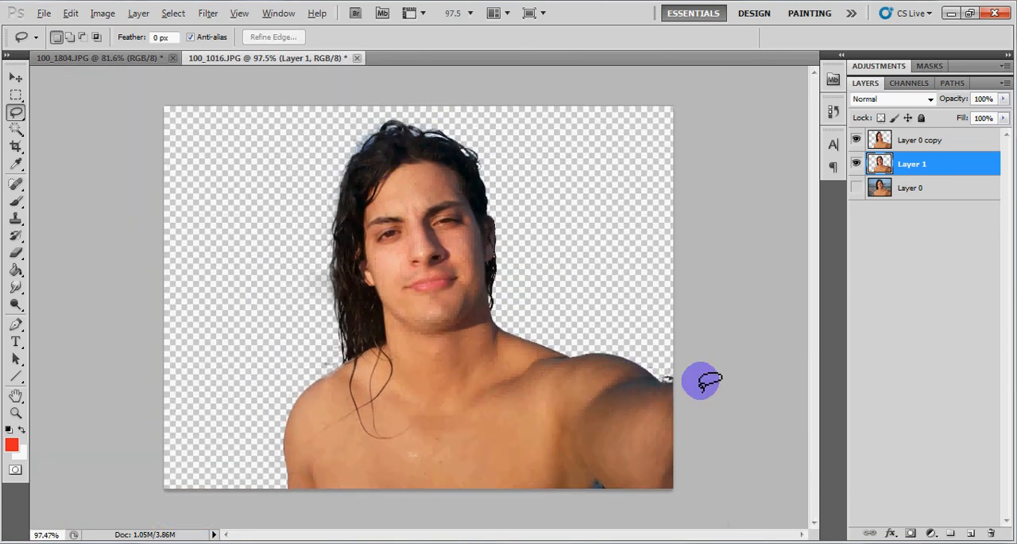
scroll(703, 382, up, 7)
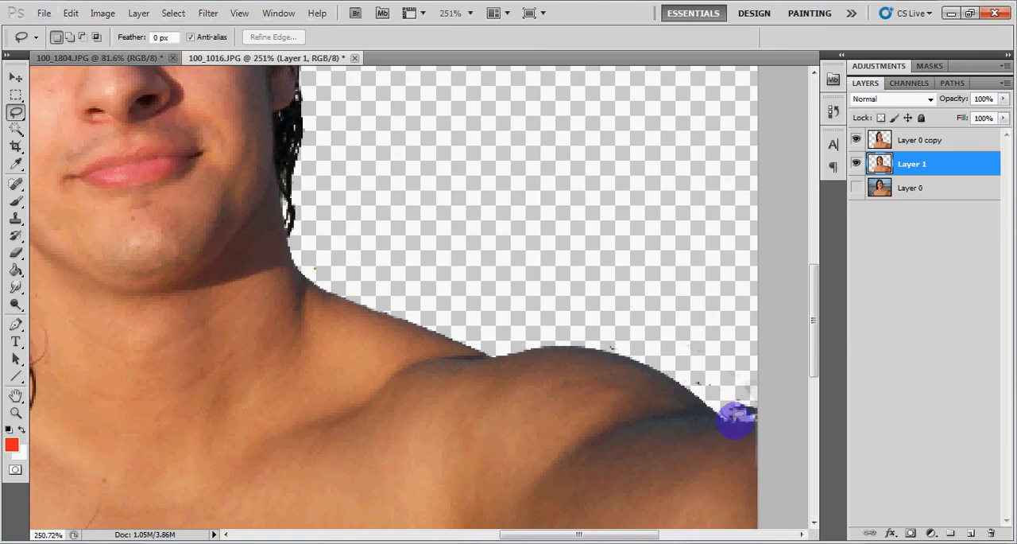
mouse_move(735, 420)
mouse_down()
mouse_move(763, 414)
mouse_move(731, 387)
mouse_move(733, 395)
mouse_up()
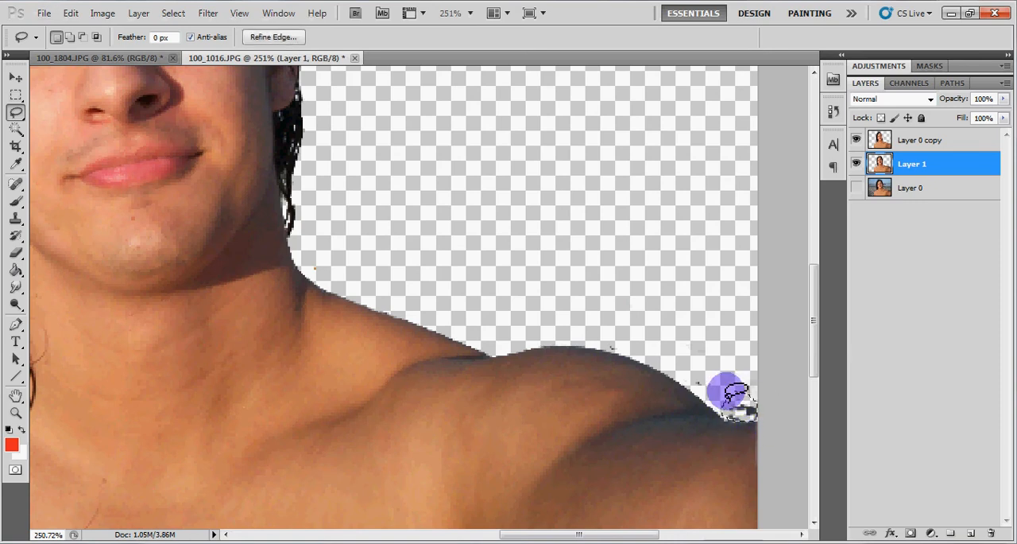
key(Delete)
click(17, 226)
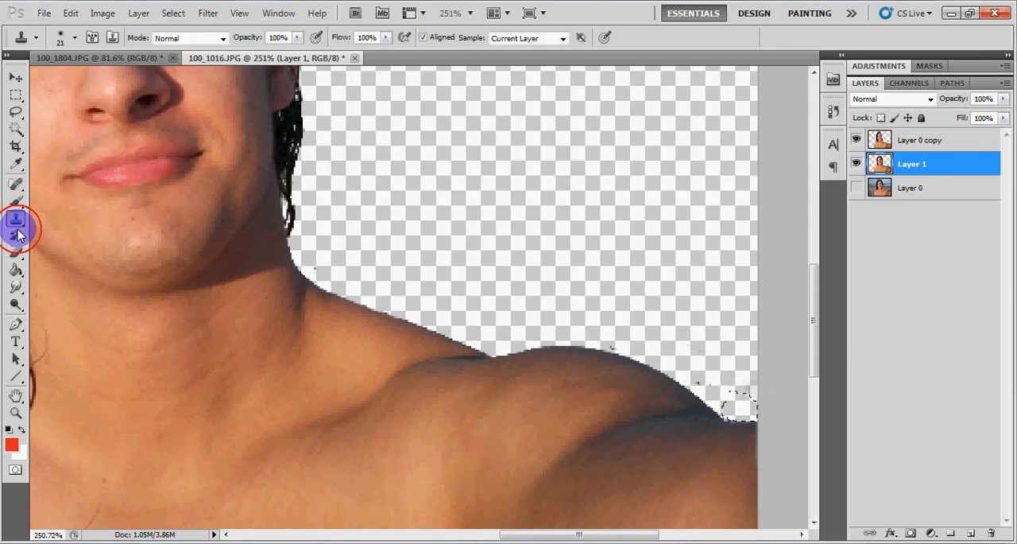
click(16, 251)
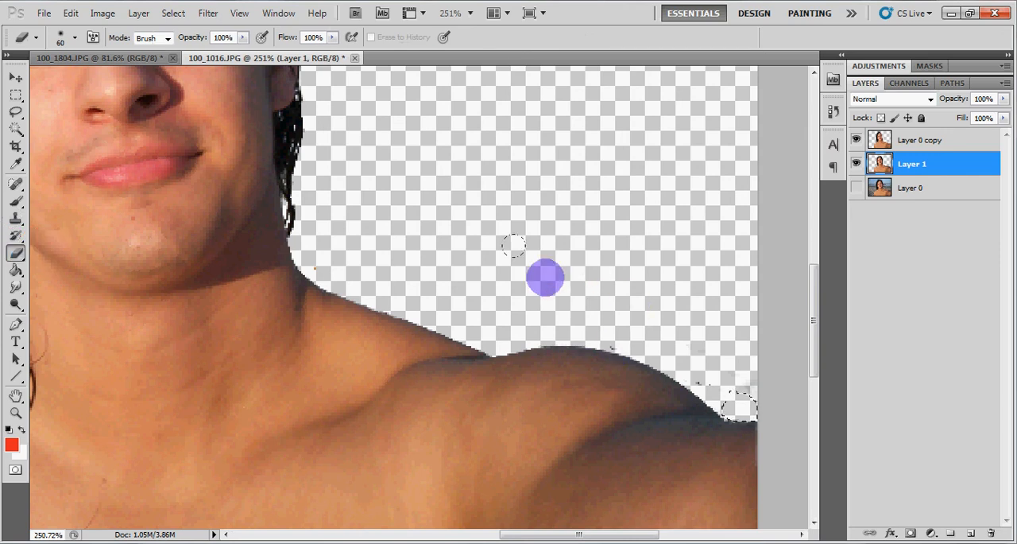
key(ctrl+d)
click(16, 94)
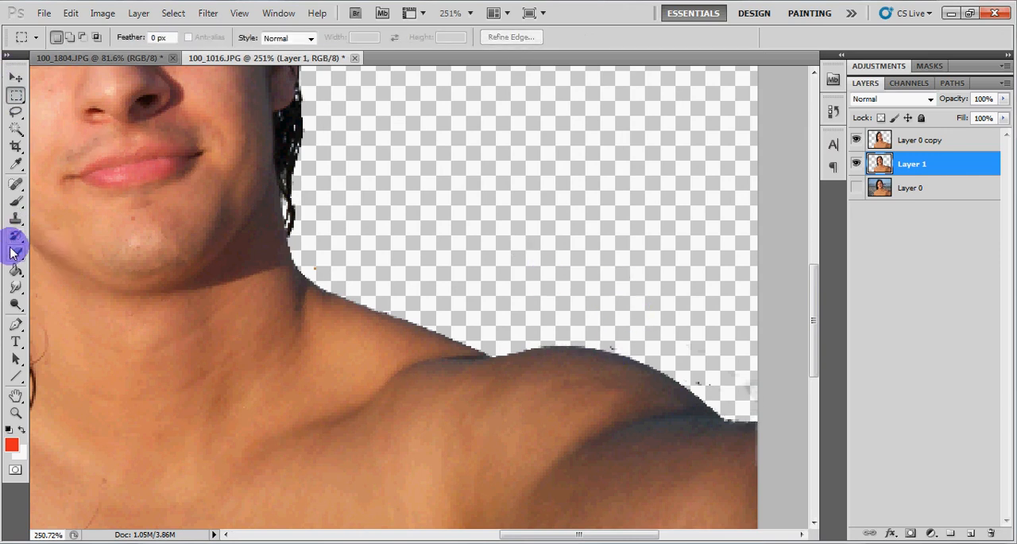
click(11, 250)
click(633, 311)
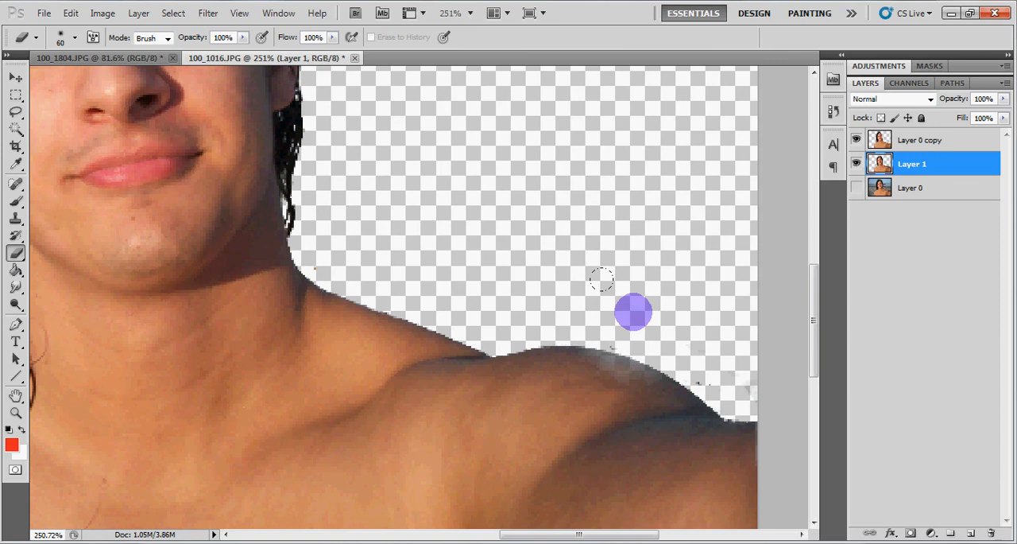
Make Layer 0 copy active, then lasso and delete the small speck above the right-hand shoulder curve
click(16, 111)
click(875, 140)
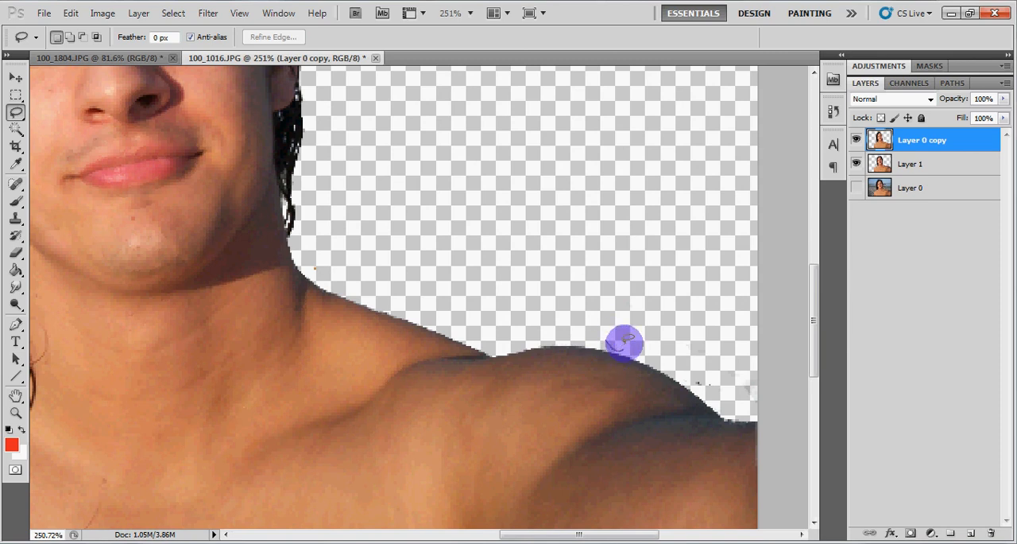
drag(624, 343, 614, 332)
key(Delete)
Lasso and delete the remaining specks along the upper edge of the right-hand shoulder on Layer 1
mouse_move(690, 375)
mouse_down()
mouse_move(697, 385)
mouse_move(689, 364)
mouse_move(692, 373)
mouse_up()
click(916, 165)
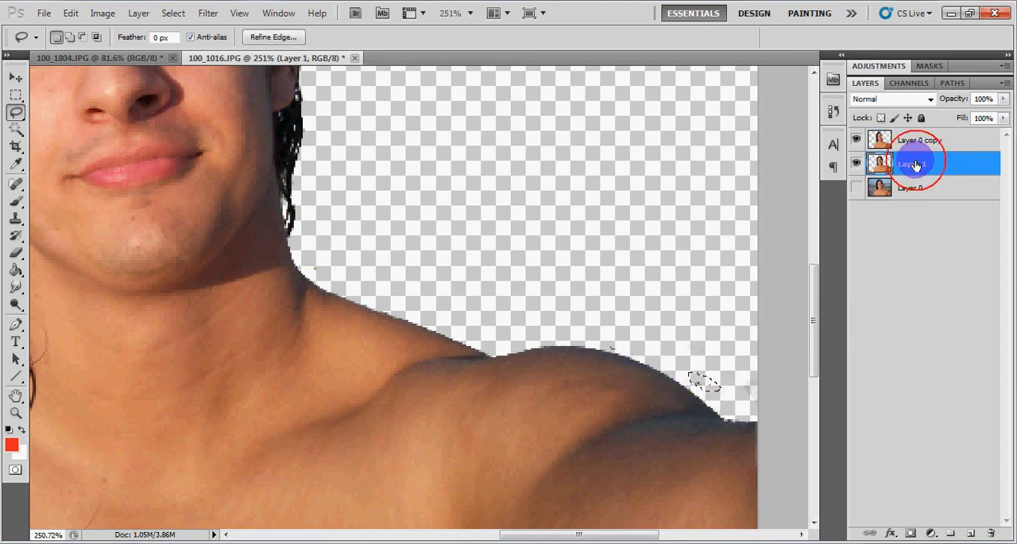
key(Delete)
drag(607, 348, 611, 344)
click(16, 95)
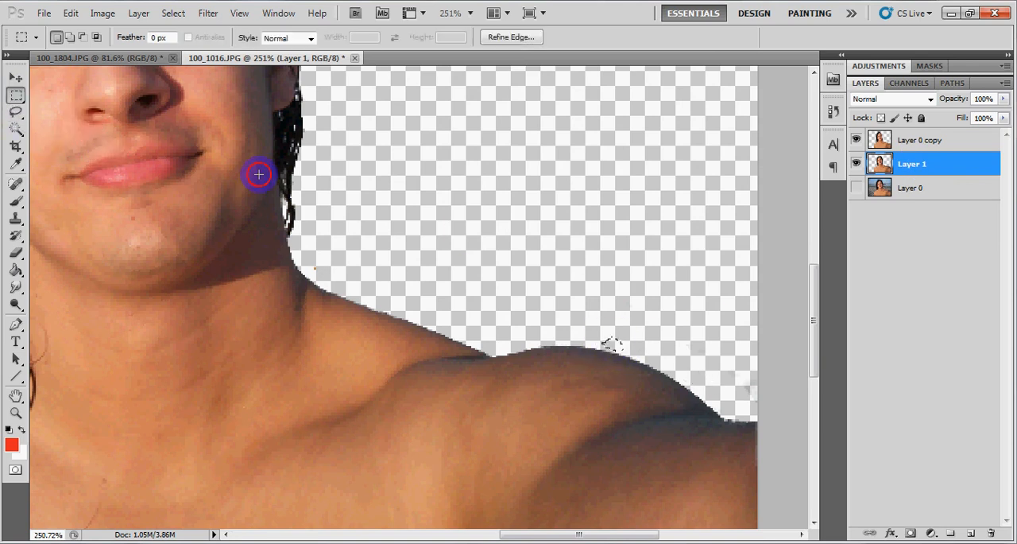
Add a new blank layer and place it between Layer 1 and Layer 0
key(ctrl+0)
key(ctrl+minus)
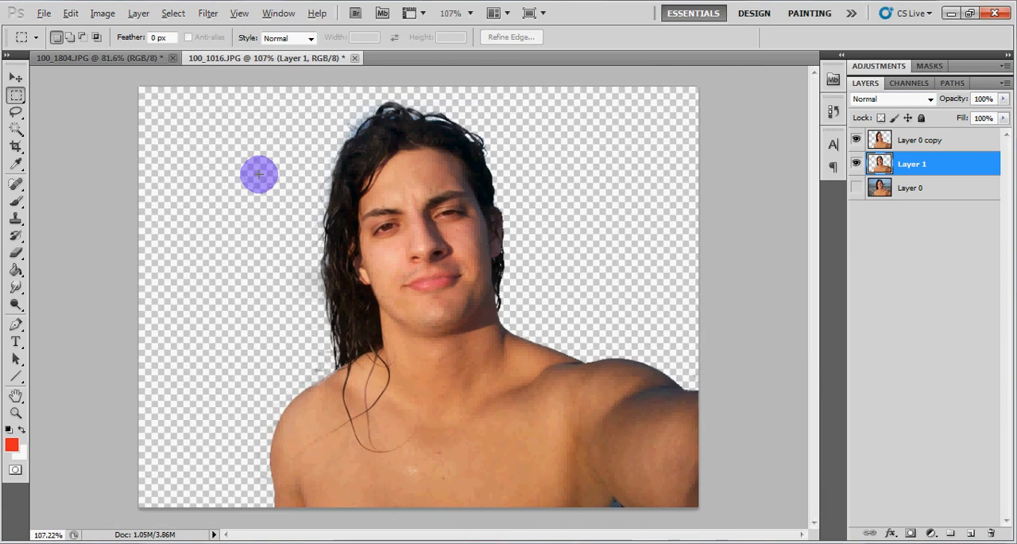
key(ctrl+minus)
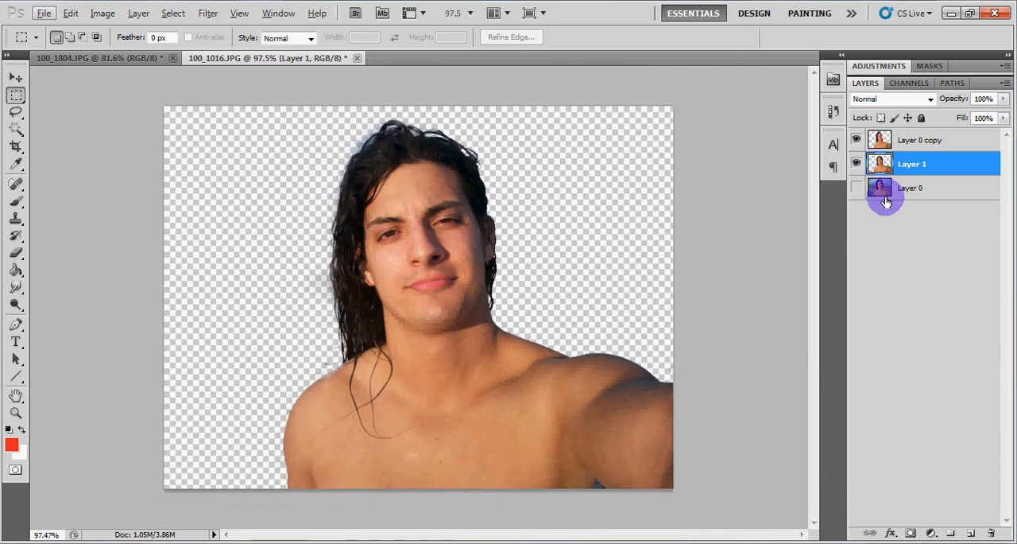
click(971, 534)
drag(892, 158, 914, 194)
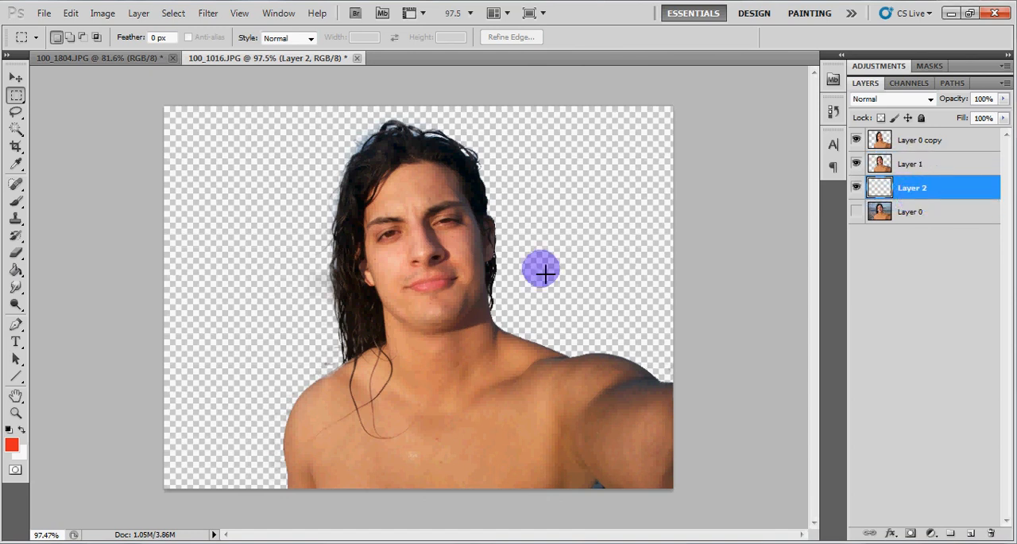
Swap the foreground and background colours and fill Layer 2 with white using the Paint Bucket
click(24, 433)
click(16, 270)
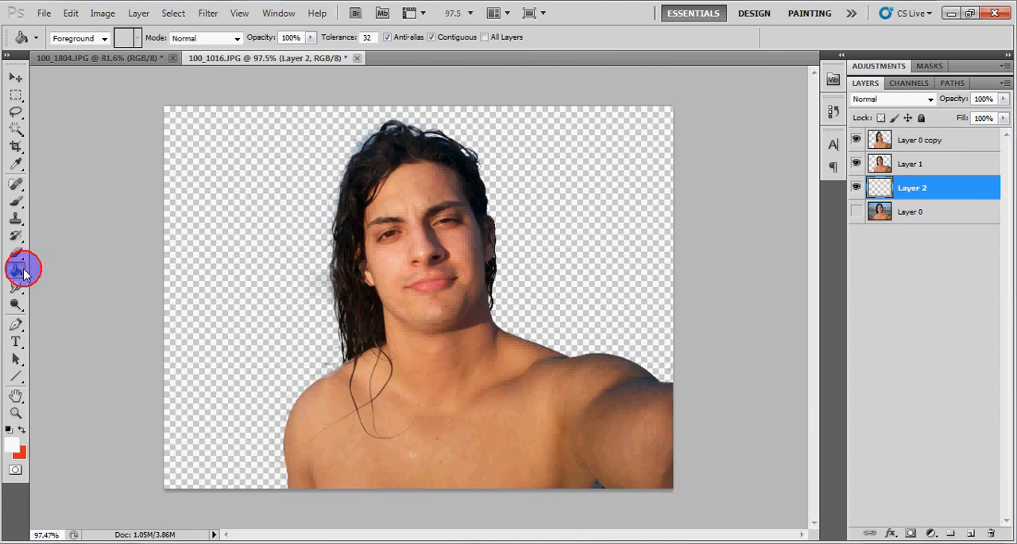
click(245, 170)
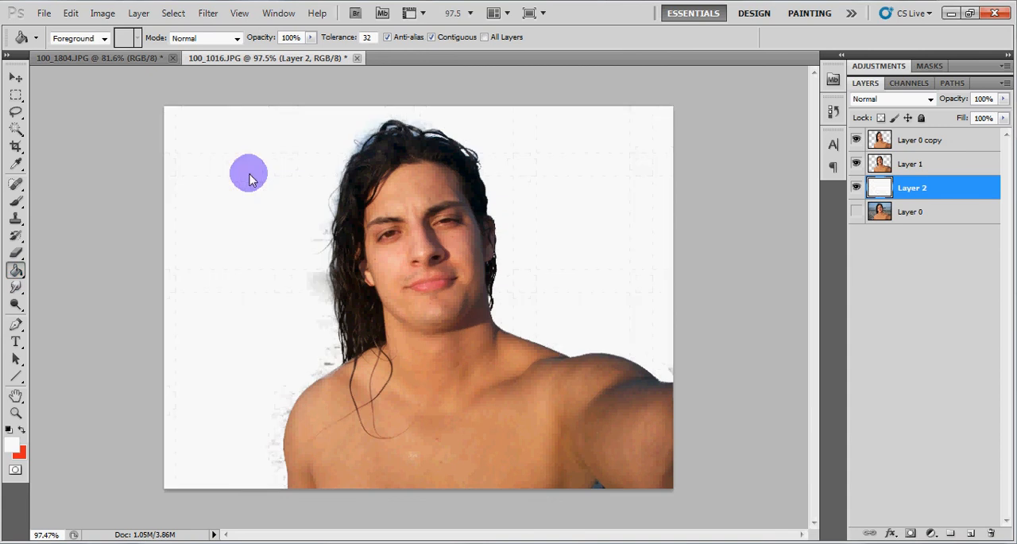
click(16, 94)
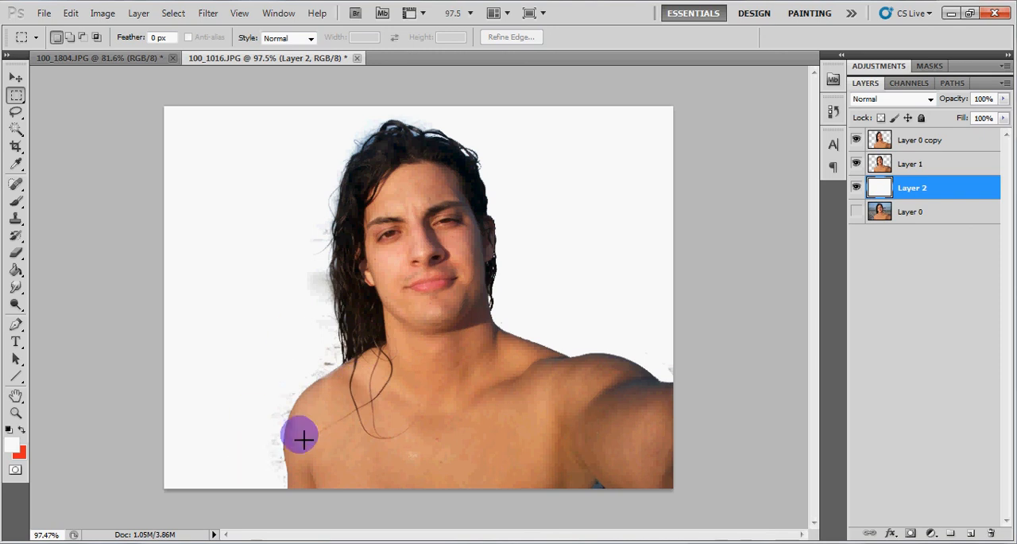
Outline the grey residue beside the left-hand hair and shoulder with the Polygonal Lasso, delete that area from Layer 2 and deselect
scroll(268, 443, up, 3)
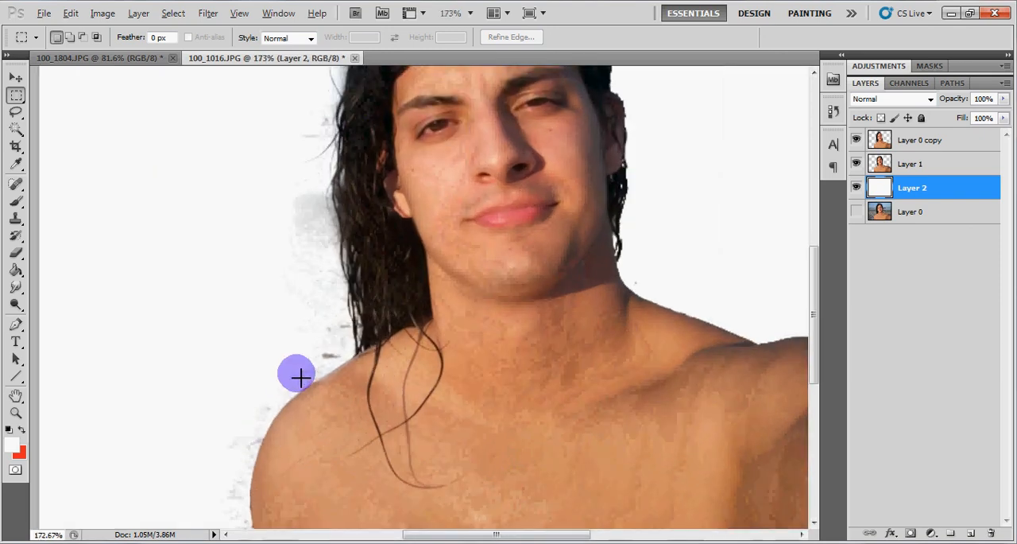
scroll(299, 376, down, 2)
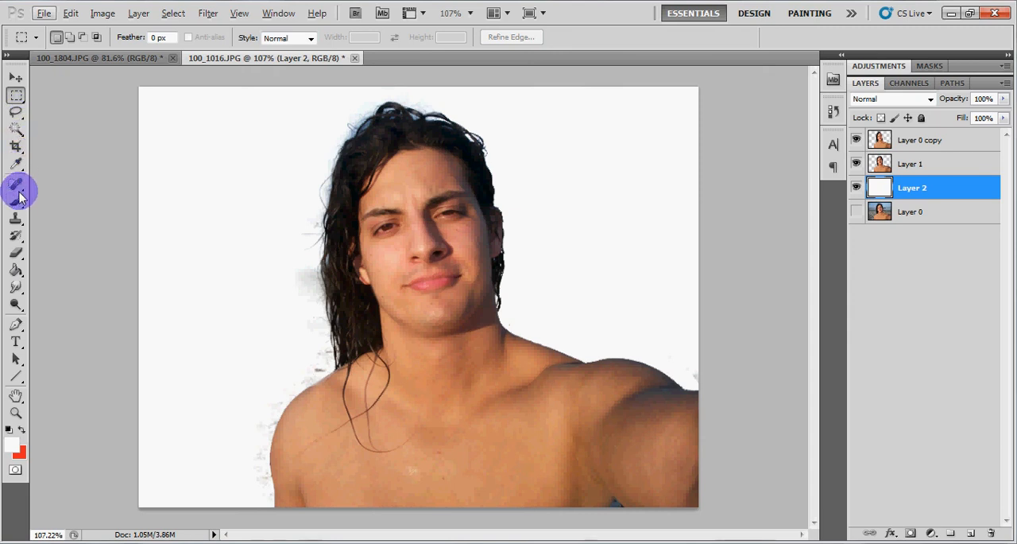
drag(17, 112, 48, 123)
click(315, 268)
click(329, 325)
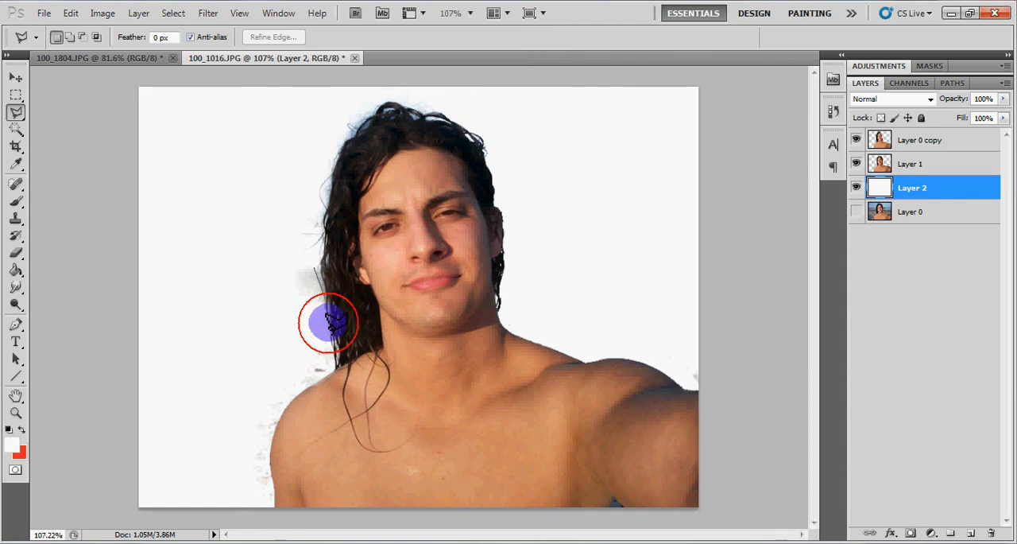
click(329, 354)
click(329, 371)
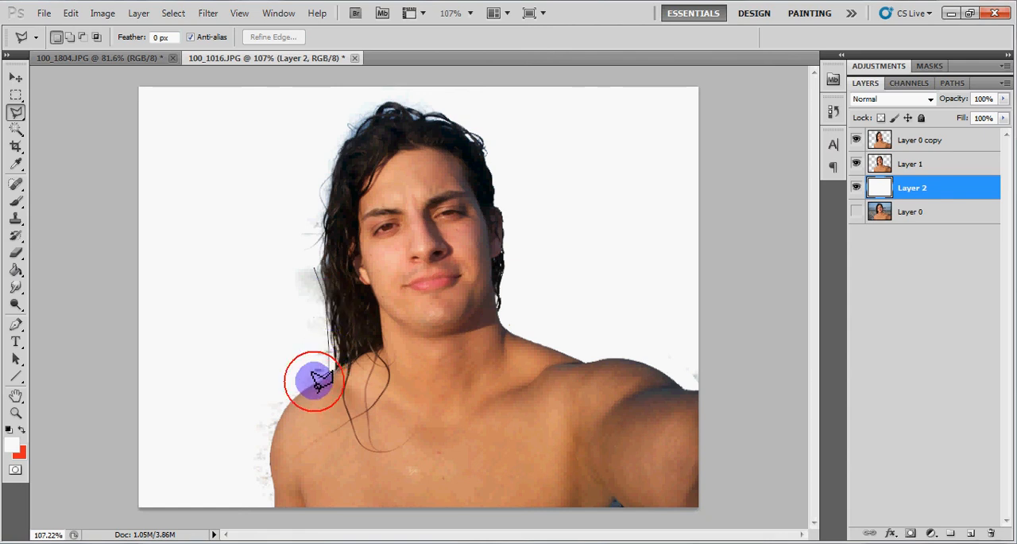
click(296, 389)
click(284, 402)
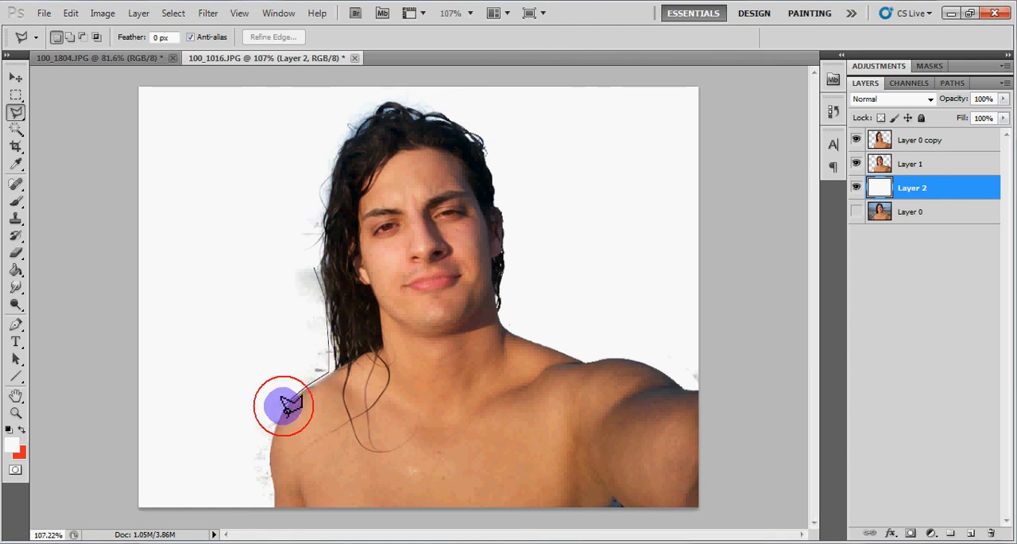
click(267, 449)
click(240, 492)
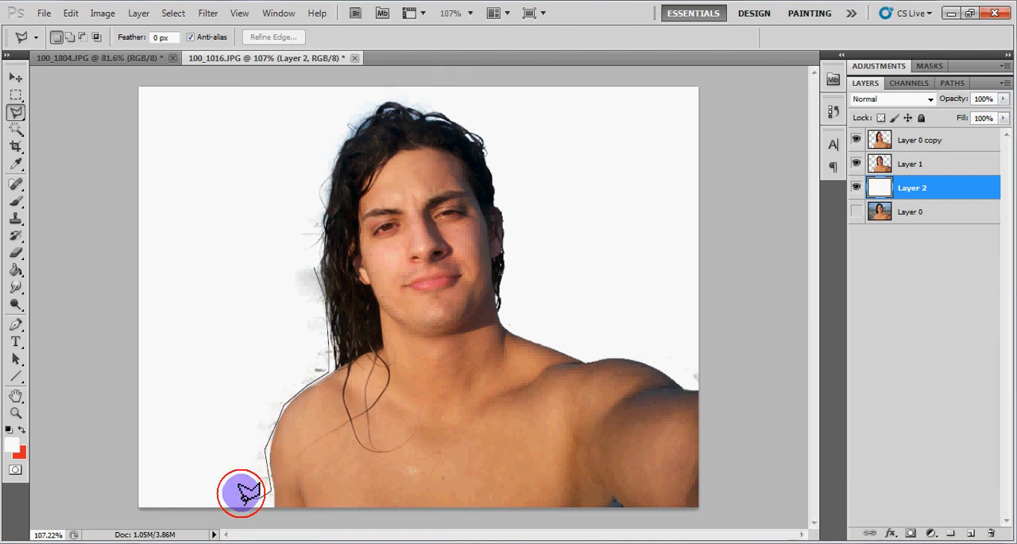
double_click(261, 265)
key(Delete)
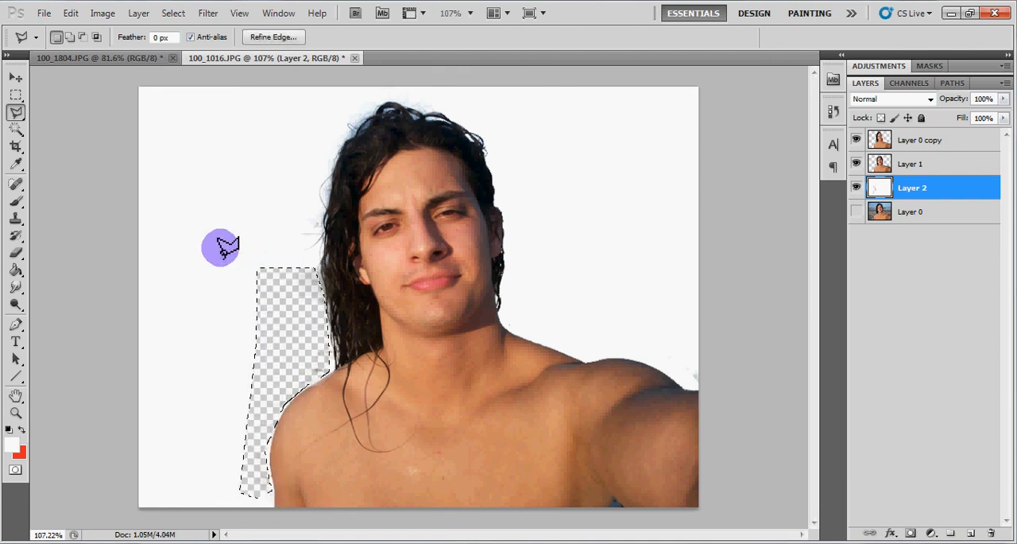
key(ctrl+d)
click(15, 94)
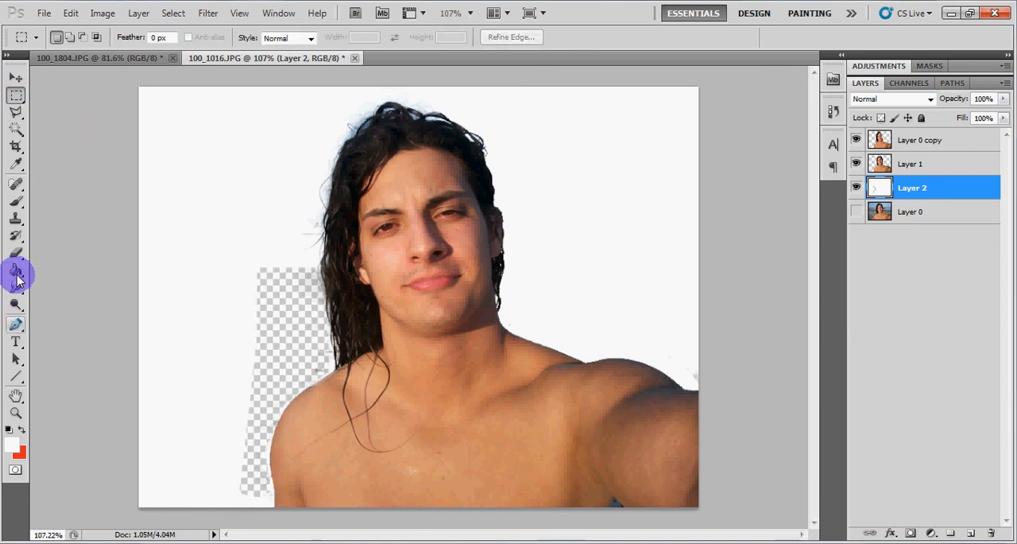
Fill the transparent gap beside the left-hand hair and shoulder on Layer 2 with white using the Paint Bucket
click(16, 253)
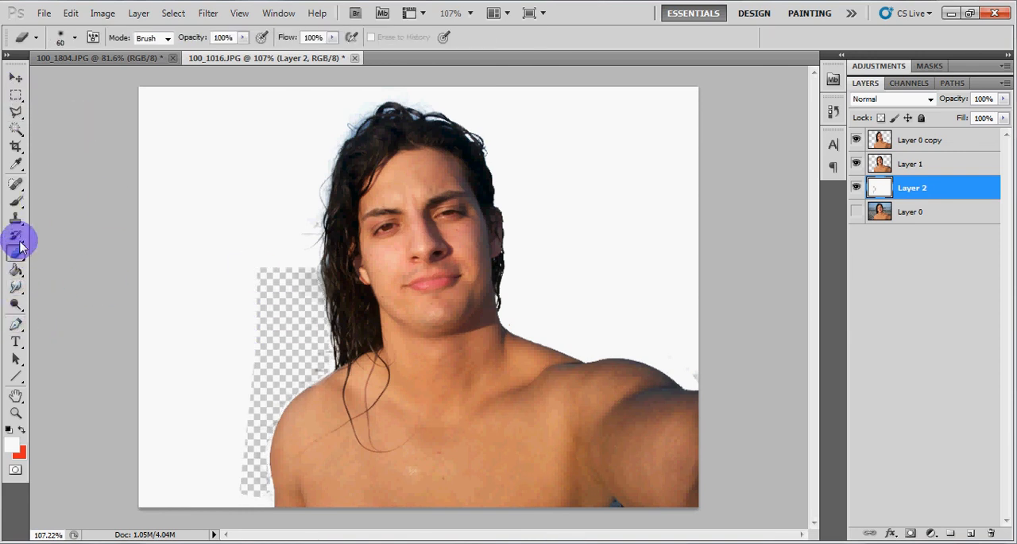
click(16, 270)
click(288, 305)
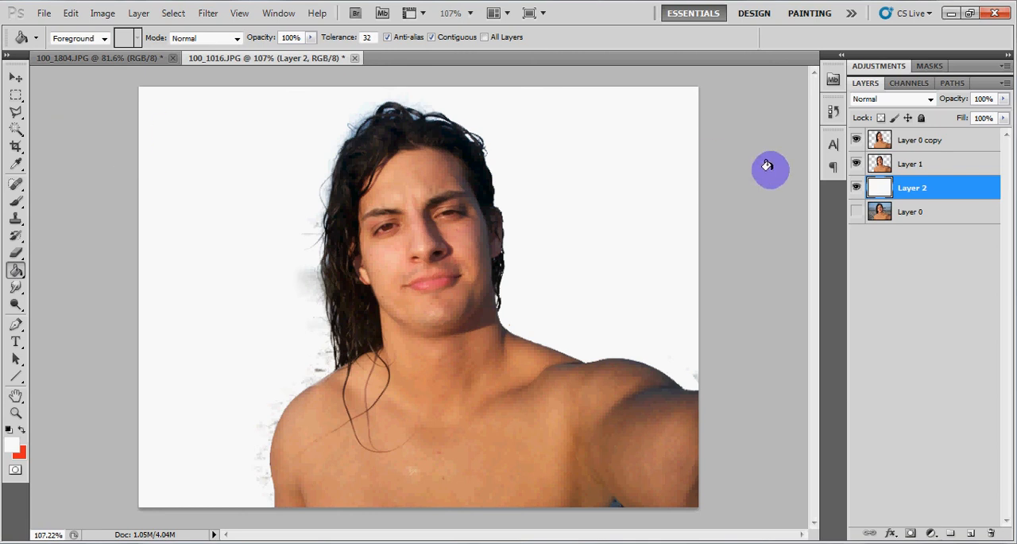
Undo the white fill, the deselection and the deletion on Layer 2 so the lasso outline is active again
key(ctrl+alt+z)
key(ctrl+alt+z)
key(ctrl+alt+z)
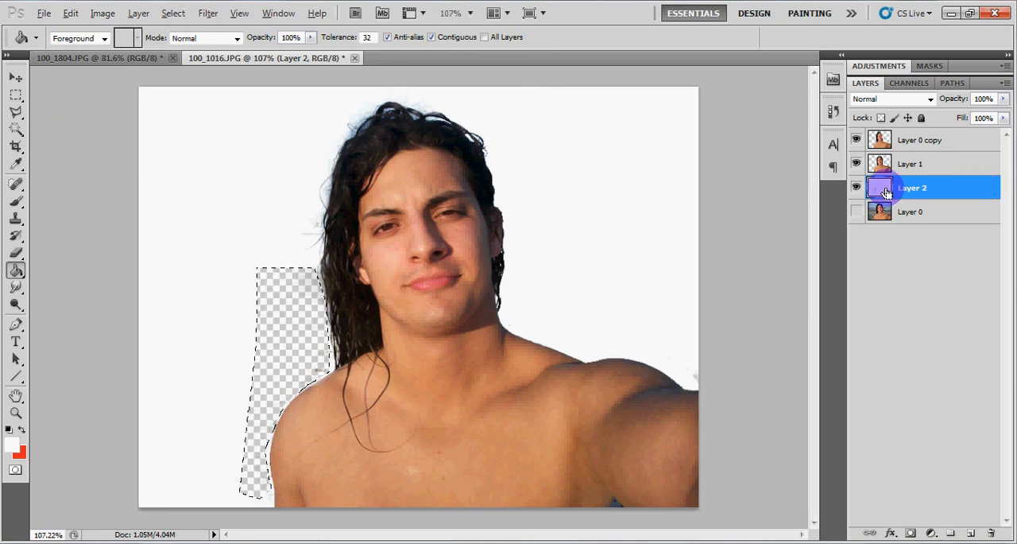
Delete the outlined grey residue beside the left-hand hair and shoulder from Layer 0 copy and deselect
click(902, 162)
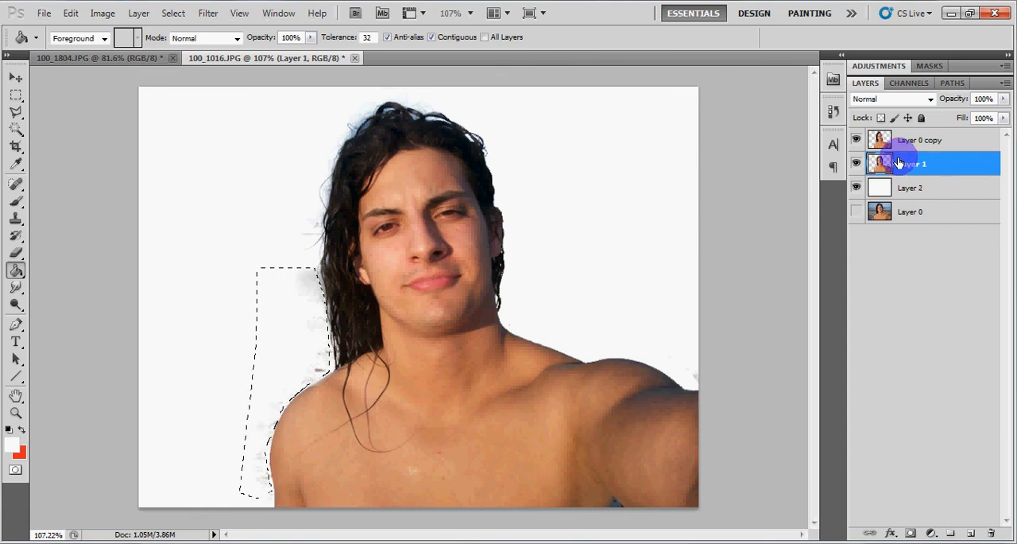
click(909, 141)
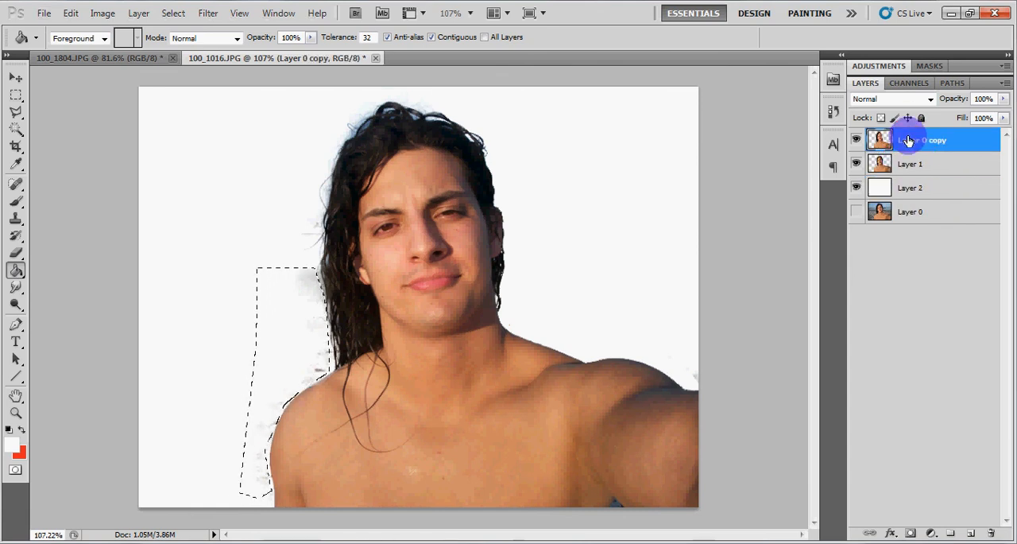
click(16, 94)
click(64, 108)
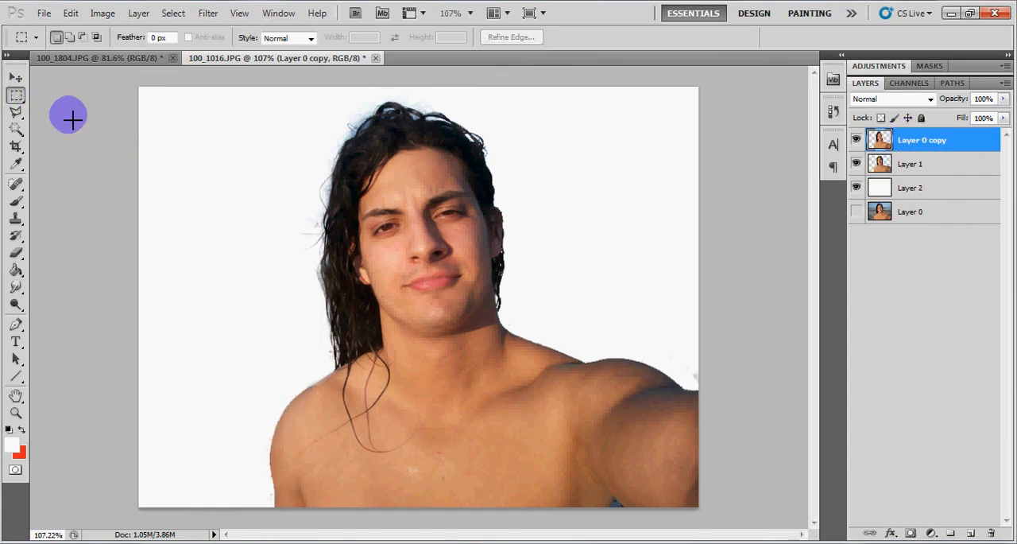
key(ctrl+minus)
key(ctrl+minus)
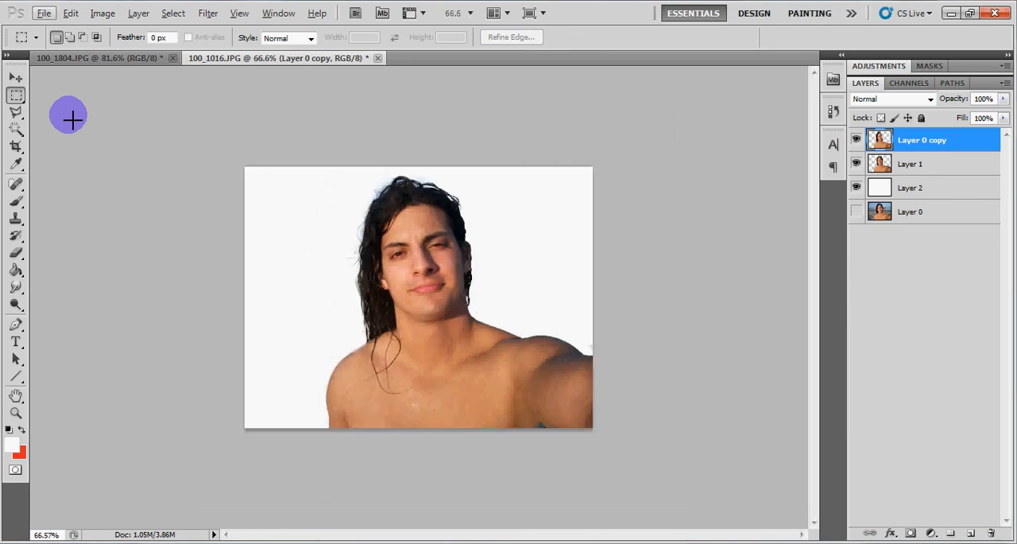